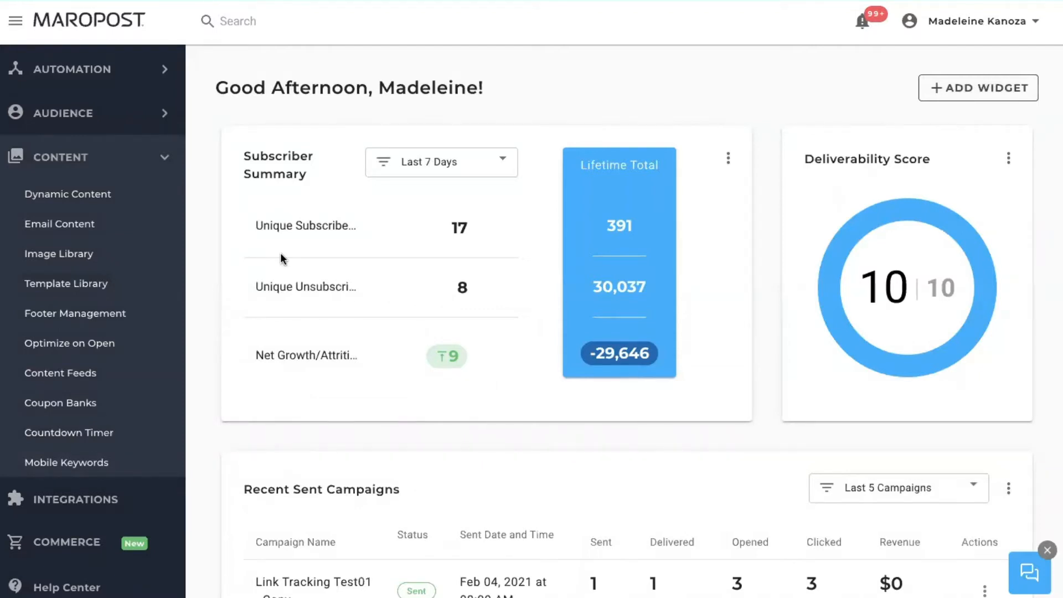
Step: Under Audience > SMS Contacts, create and save an SMS list named 'Valentines Competition'
{"action": "left_click", "coordinate": [161, 158]}
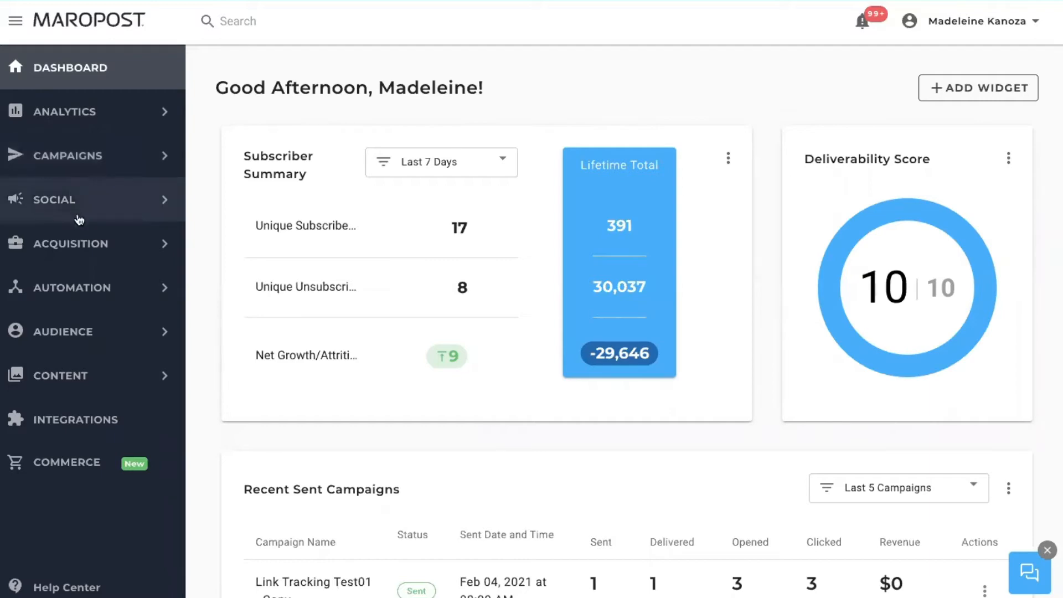
{"action": "left_click", "coordinate": [128, 332]}
{"action": "left_click", "coordinate": [85, 418]}
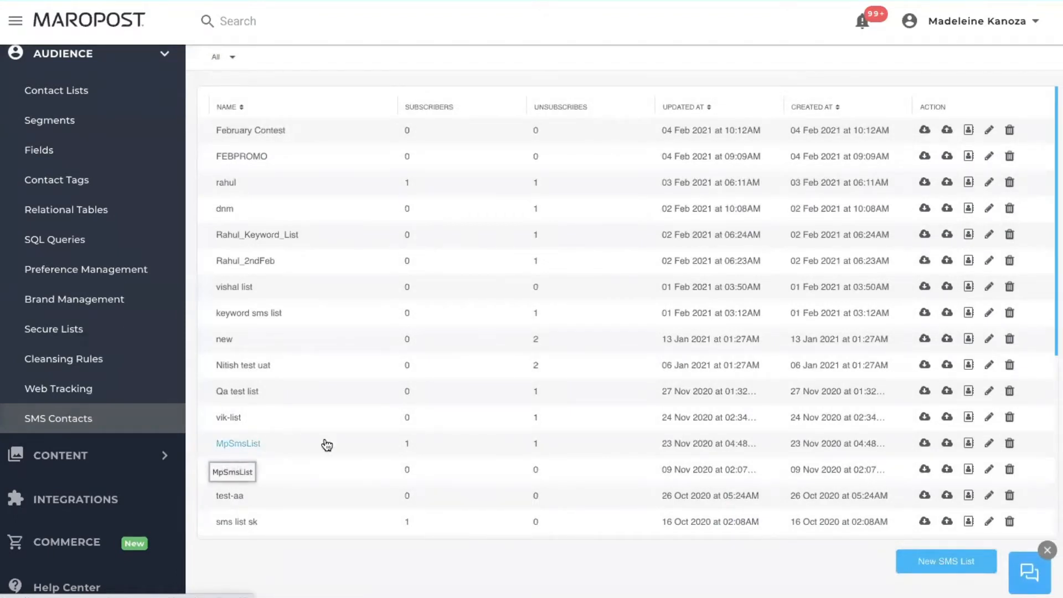
{"action": "left_click", "coordinate": [936, 561]}
{"action": "left_click", "coordinate": [555, 317]}
{"action": "type", "text": "Valentines Compet"}
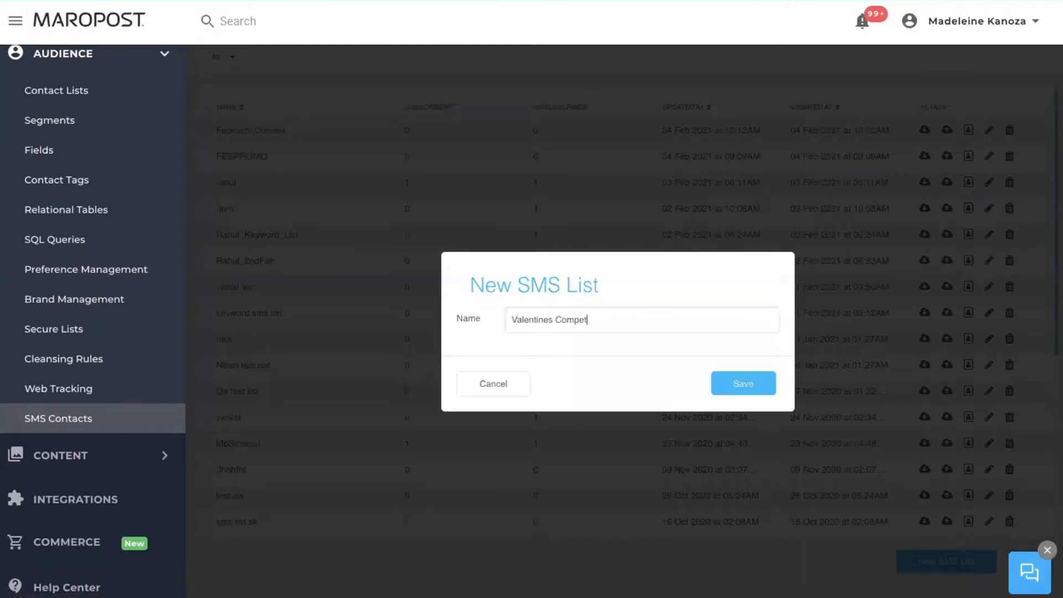
{"action": "type", "text": "ition"}
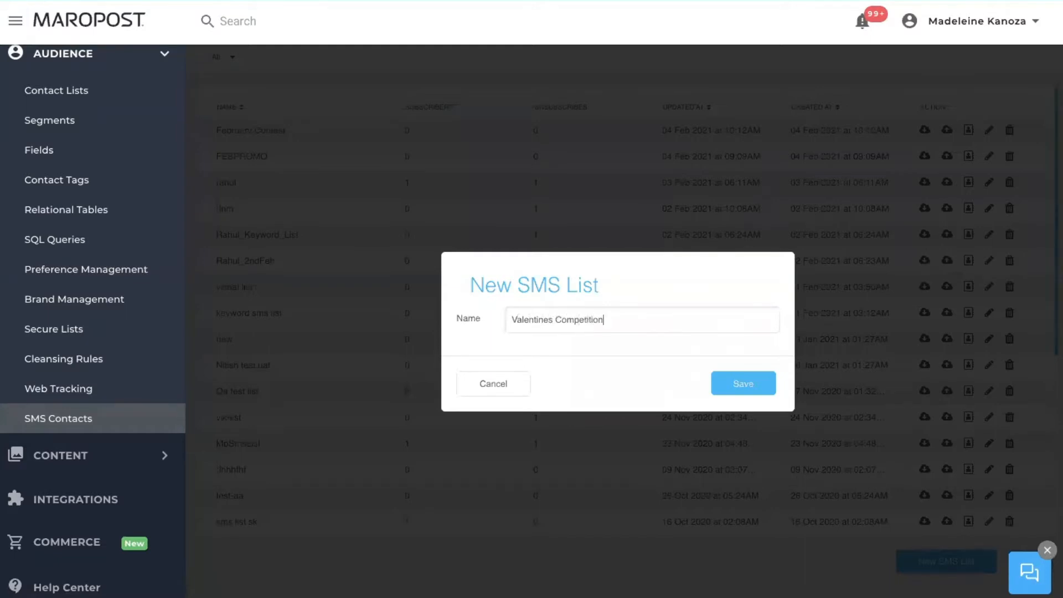
{"action": "left_click", "coordinate": [714, 383]}
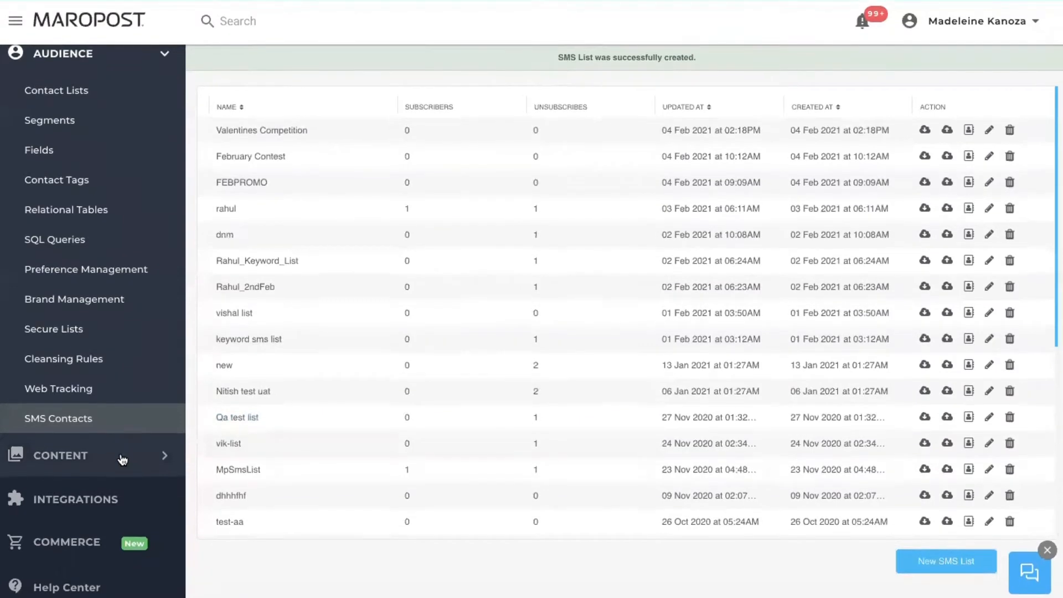
{"action": "left_click", "coordinate": [119, 453]}
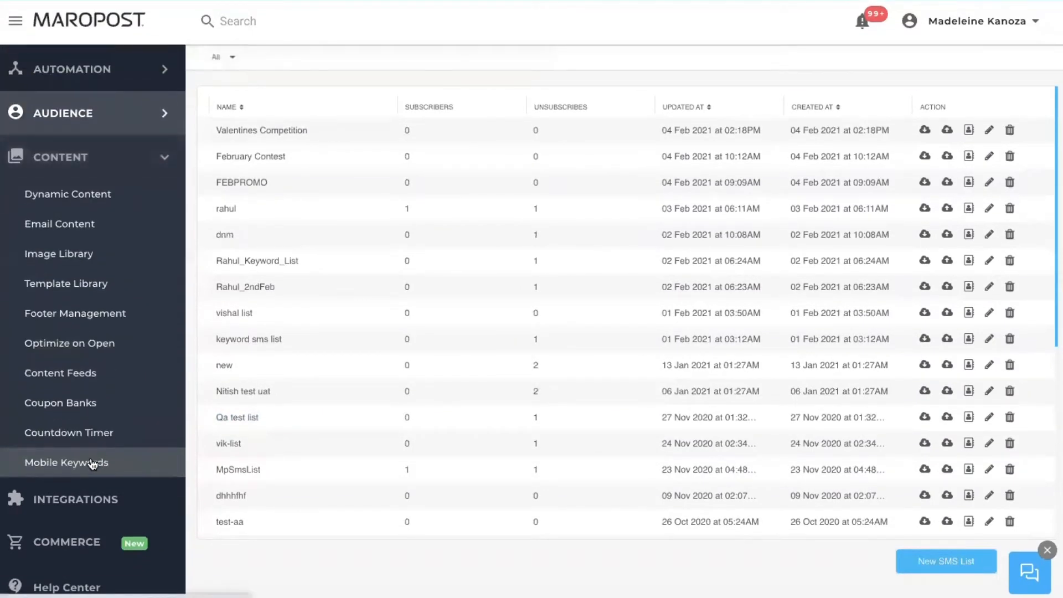
Step: Open the Mobile Keywords page and bring up NEWKEY2's actions menu
{"action": "left_click", "coordinate": [93, 464]}
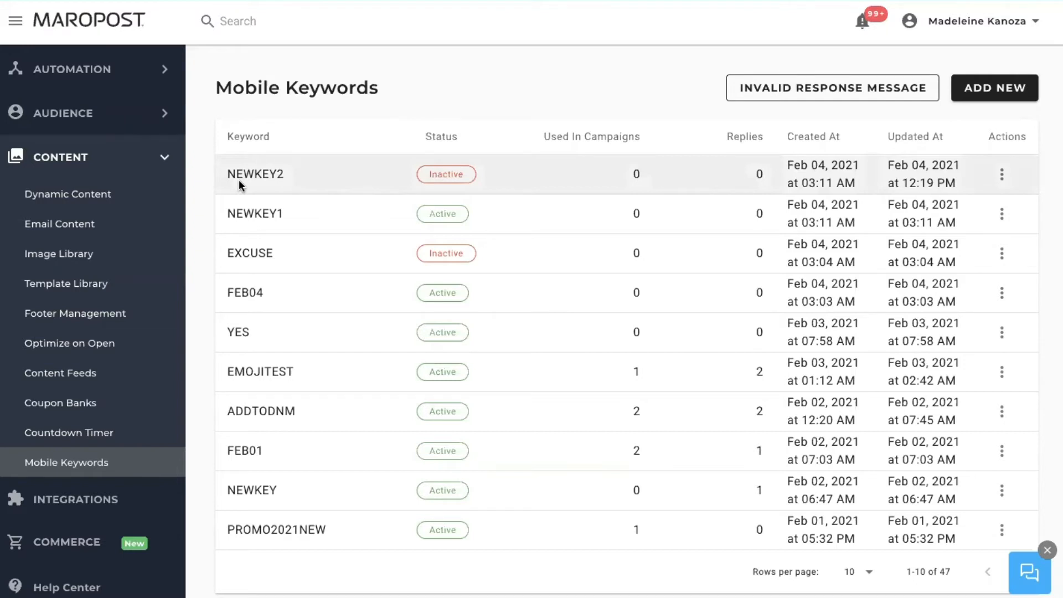
{"action": "left_click", "coordinate": [1003, 176]}
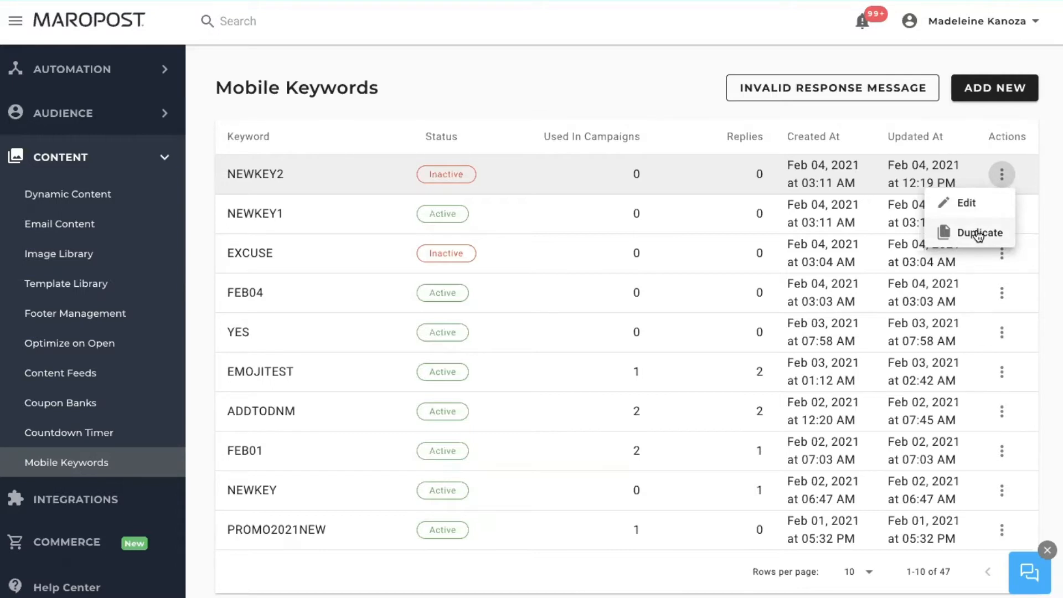
{"action": "left_click", "coordinate": [688, 100]}
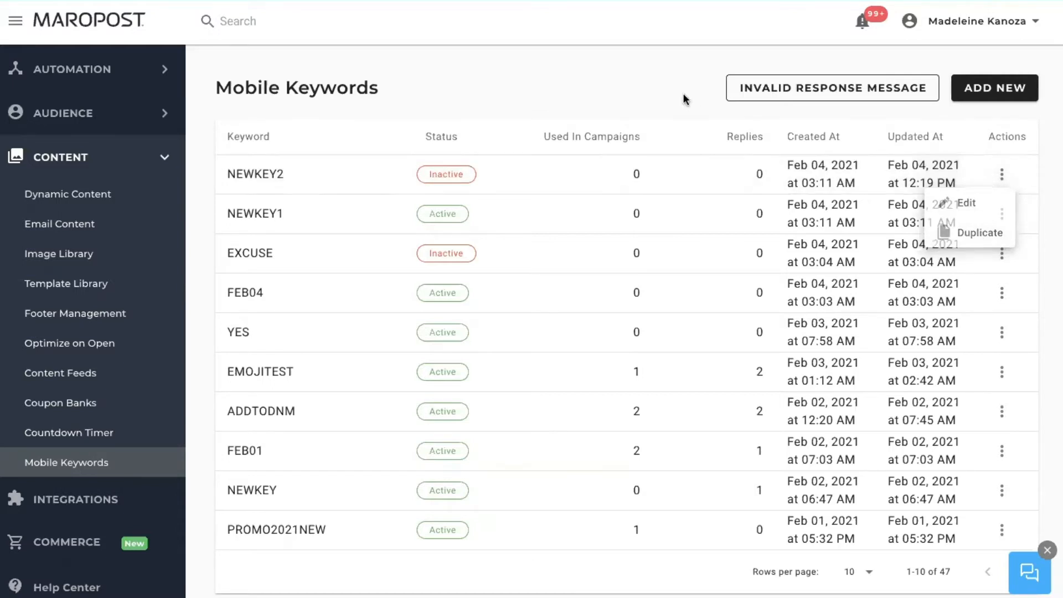
Step: Add a new mobile keyword named VALENTINE
{"action": "left_click", "coordinate": [1006, 95]}
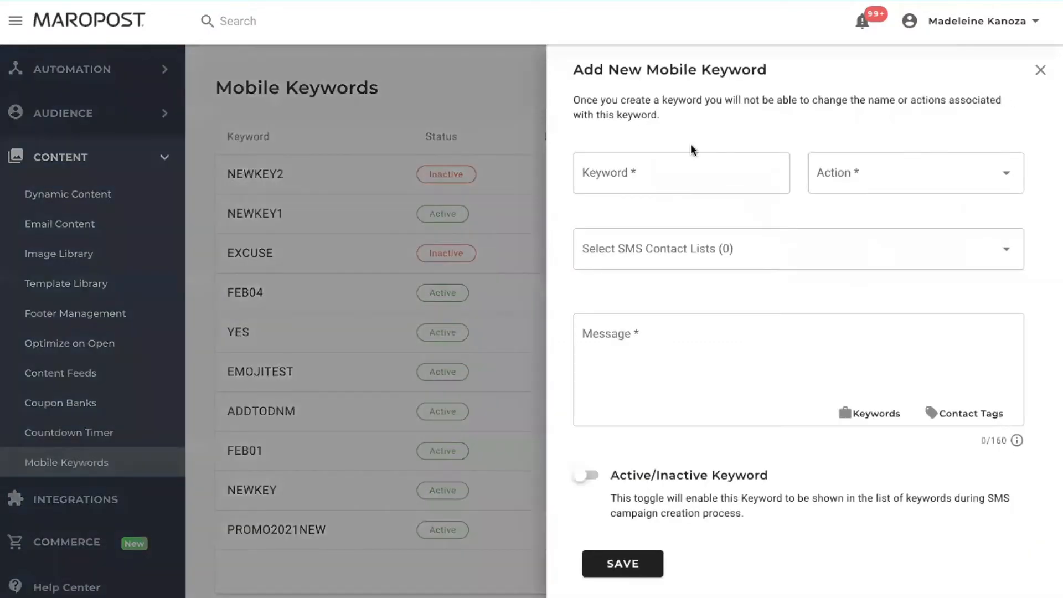
{"action": "left_click", "coordinate": [644, 179]}
{"action": "type", "text": "Val"}
{"action": "key", "text": "BackSpace"}
{"action": "key", "text": "BackSpace"}
{"action": "type", "text": "ALE"}
{"action": "key", "text": "BackSpace"}
{"action": "key", "text": "BackSpace"}
{"action": "type", "text": "NTINE"}
Step: Set the keyword's action to Subscribe and link the Valentines Competition SMS list
{"action": "left_click", "coordinate": [831, 189]}
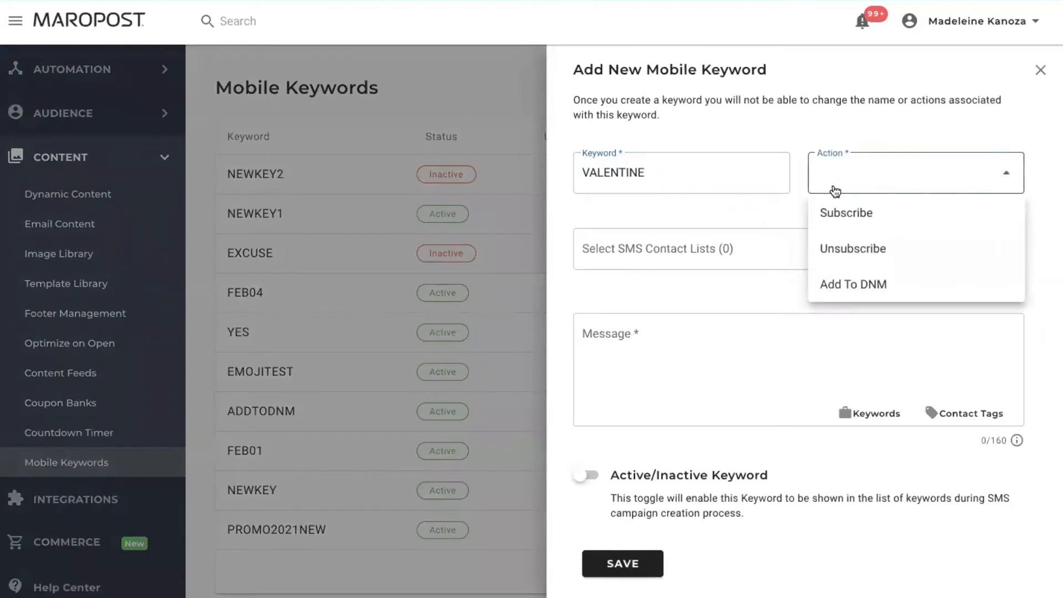
{"action": "left_click", "coordinate": [838, 211]}
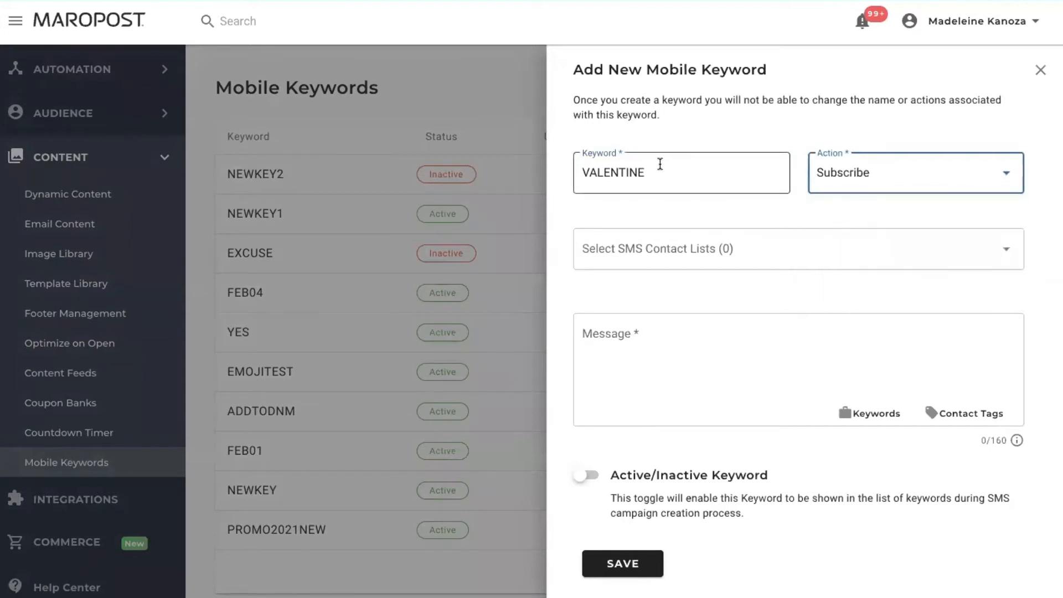
{"action": "left_click", "coordinate": [676, 251]}
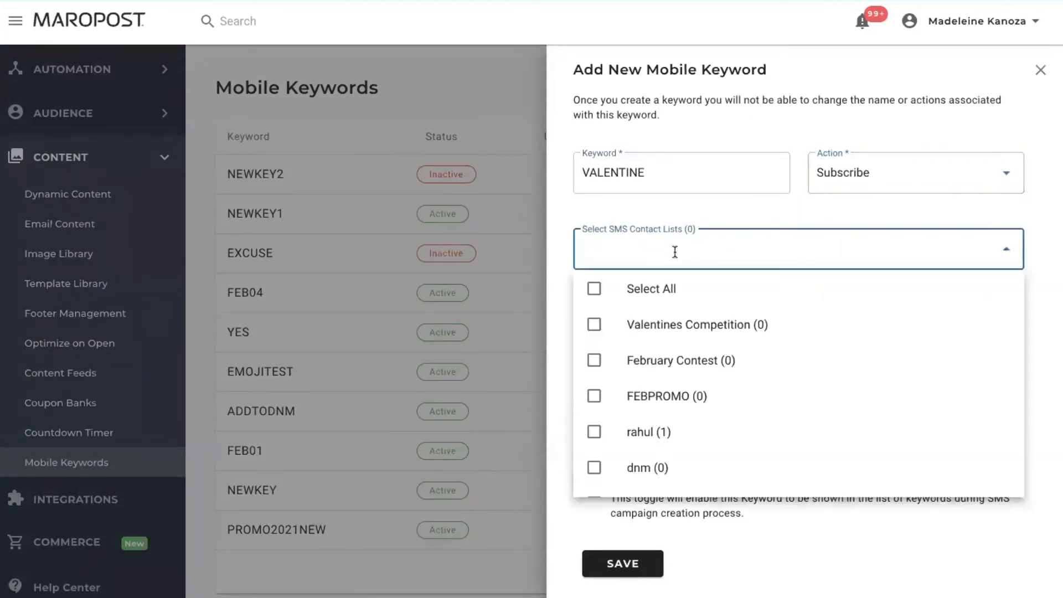
{"action": "left_click", "coordinate": [695, 328]}
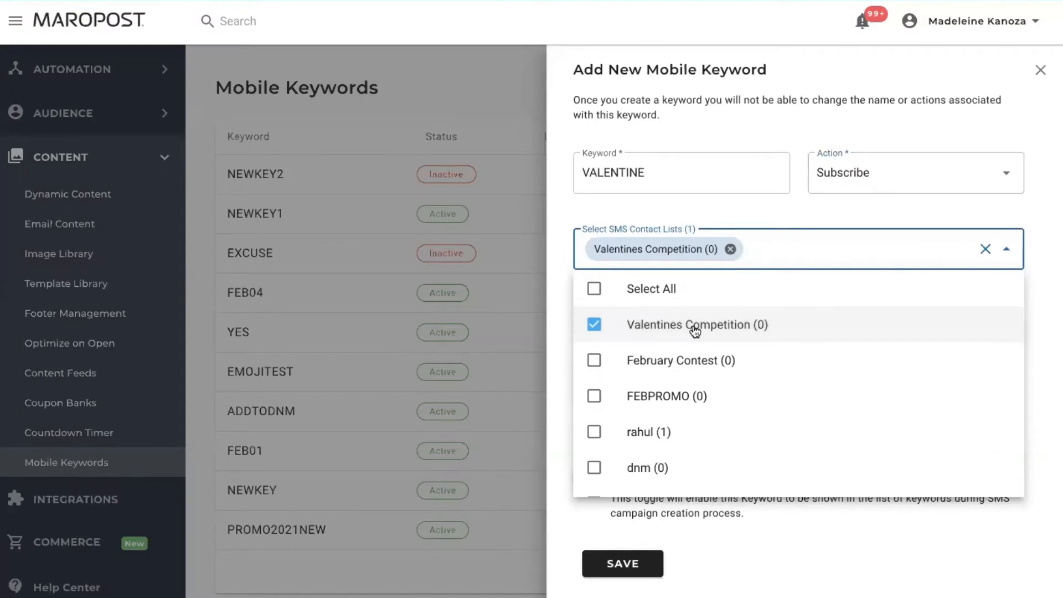
{"action": "left_click", "coordinate": [761, 212]}
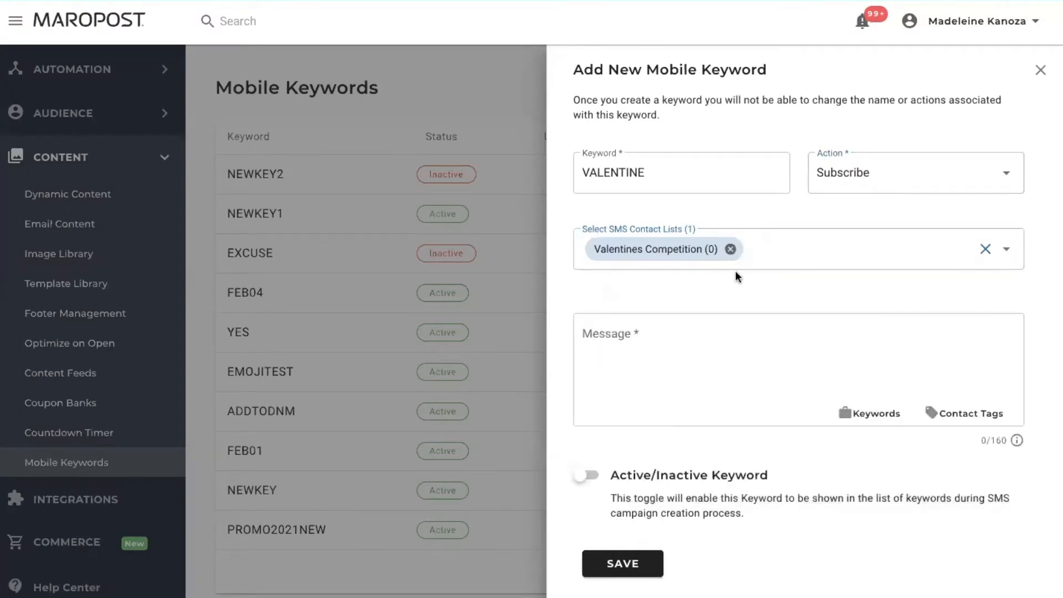
Step: Copy the Goodluck paragraph from the Google Doc for the keyword's reply message
{"action": "left_click", "coordinate": [714, 348]}
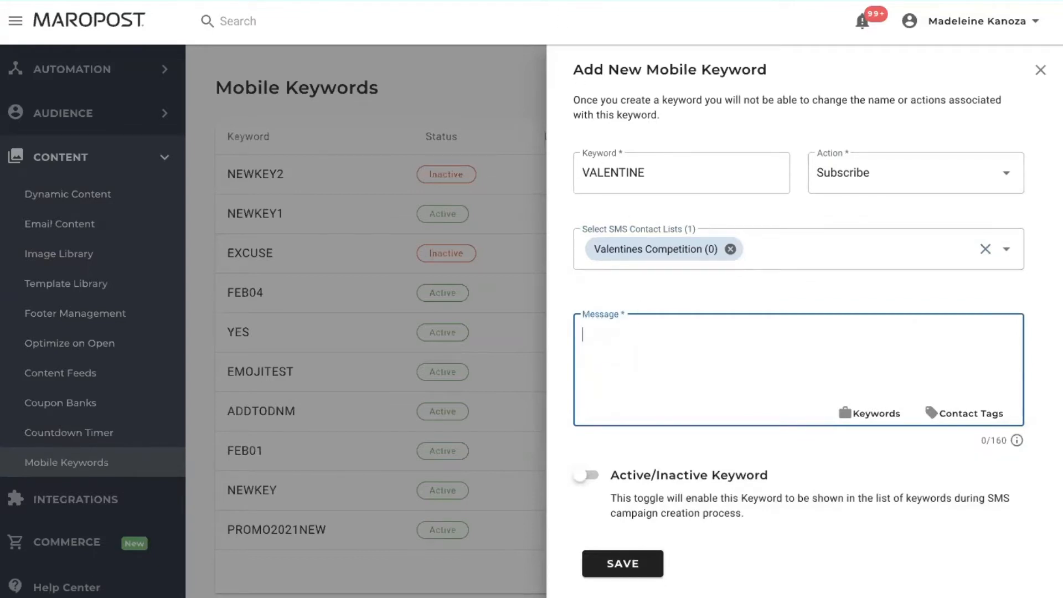
{"action": "left_click", "coordinate": [482, 0]}
{"action": "left_click", "coordinate": [570, 249]}
{"action": "left_click", "coordinate": [652, 257]}
{"action": "left_click_drag", "start_coordinate": [635, 256], "coordinate": [282, 238]}
{"action": "key", "text": "ctrl+c"}
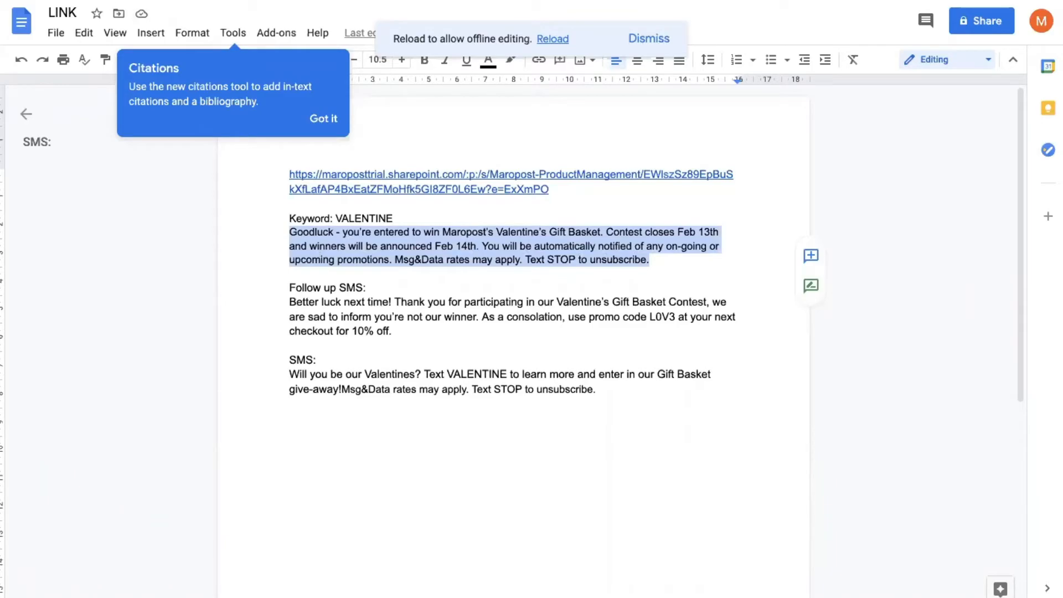
{"action": "left_click", "coordinate": [238, 1]}
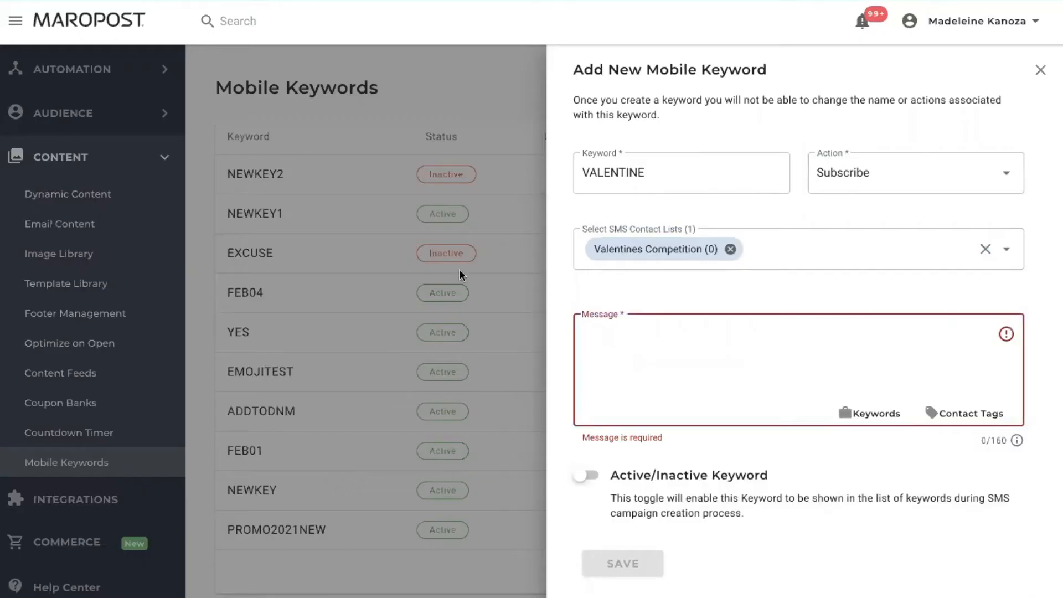
Step: Paste the Goodluck paragraph as VALENTINE's message and review the insertable keywords list
{"action": "left_click", "coordinate": [615, 332]}
{"action": "key", "text": "ctrl+v"}
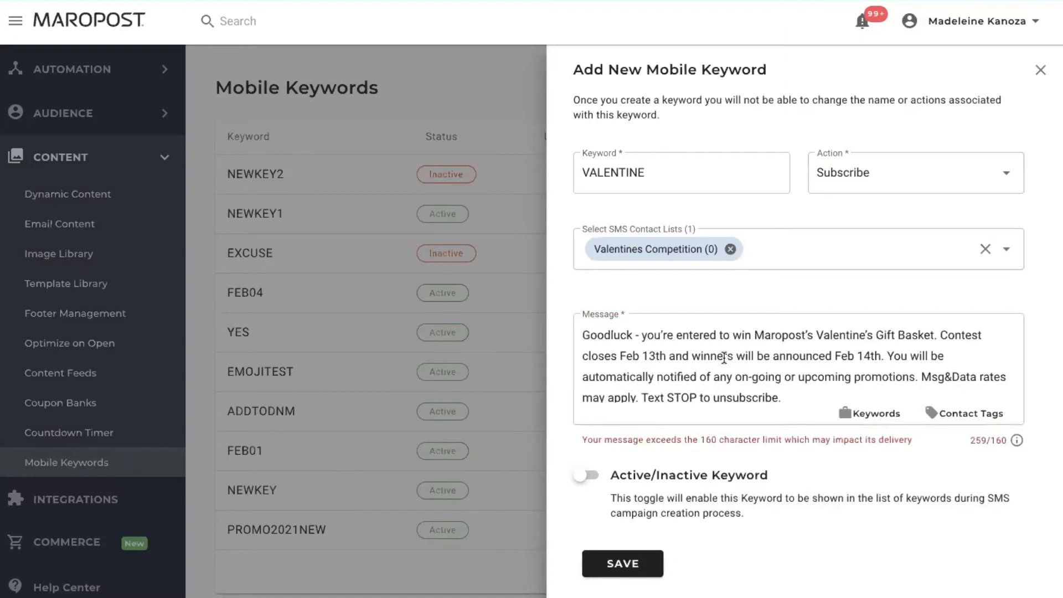
{"action": "scroll", "coordinate": [724, 358], "scroll_direction": "down", "scroll_amount": 1}
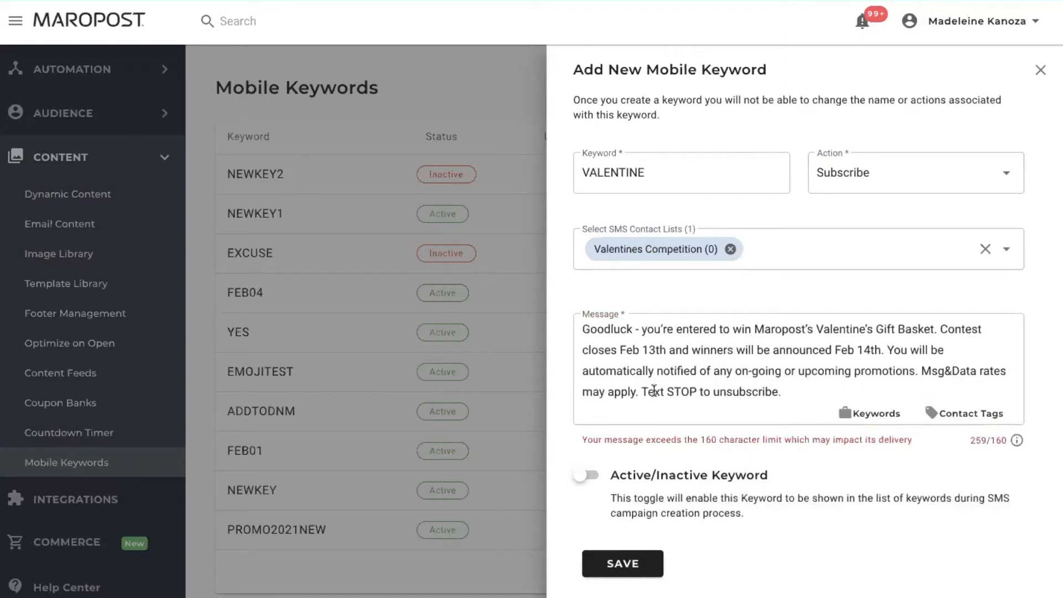
{"action": "left_click", "coordinate": [850, 415]}
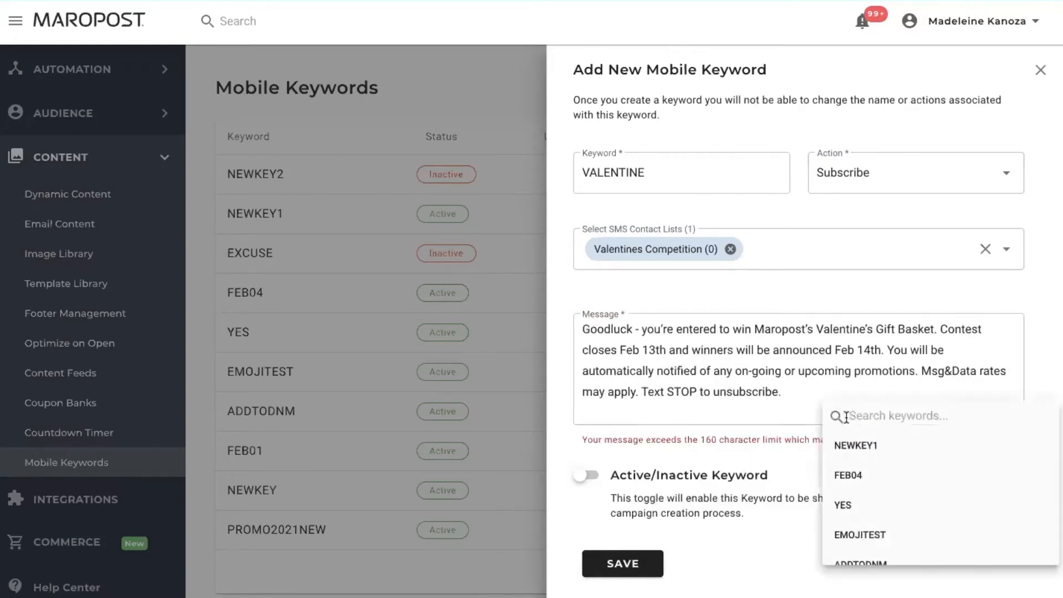
{"action": "left_click", "coordinate": [814, 373]}
{"action": "left_click", "coordinate": [907, 394]}
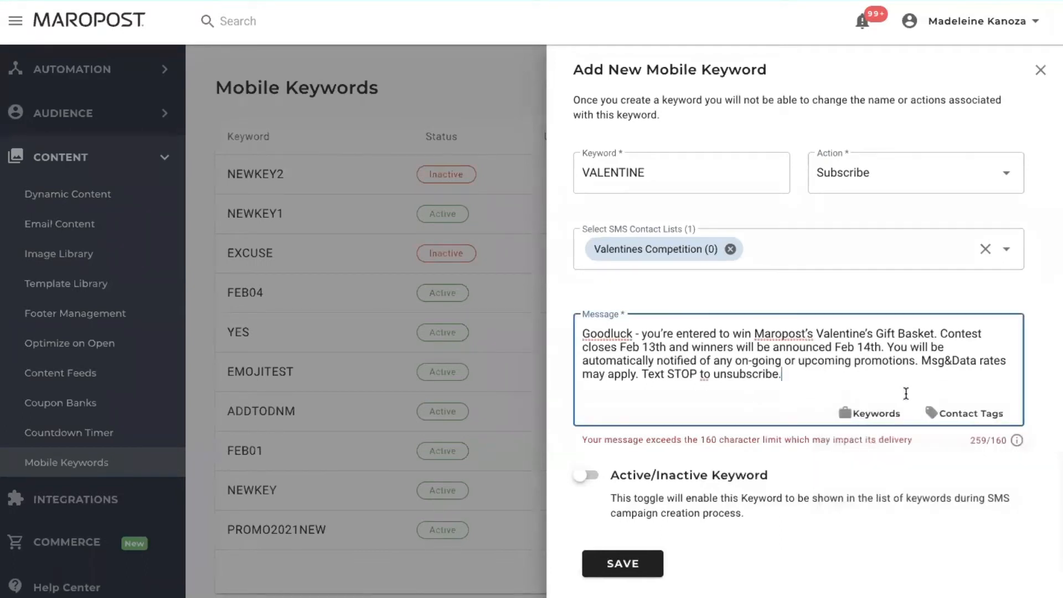
Step: Review the contact tags list, then switch the keyword to Active and save it
{"action": "left_click", "coordinate": [941, 422]}
{"action": "scroll", "coordinate": [932, 473], "scroll_direction": "down", "scroll_amount": 5}
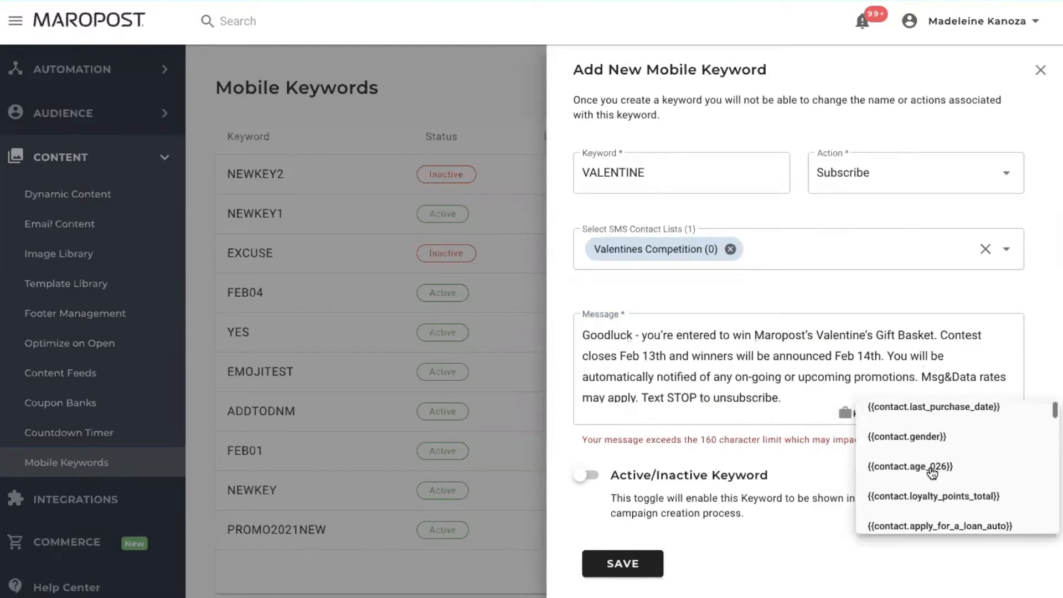
{"action": "left_click", "coordinate": [903, 355]}
{"action": "left_click", "coordinate": [903, 355]}
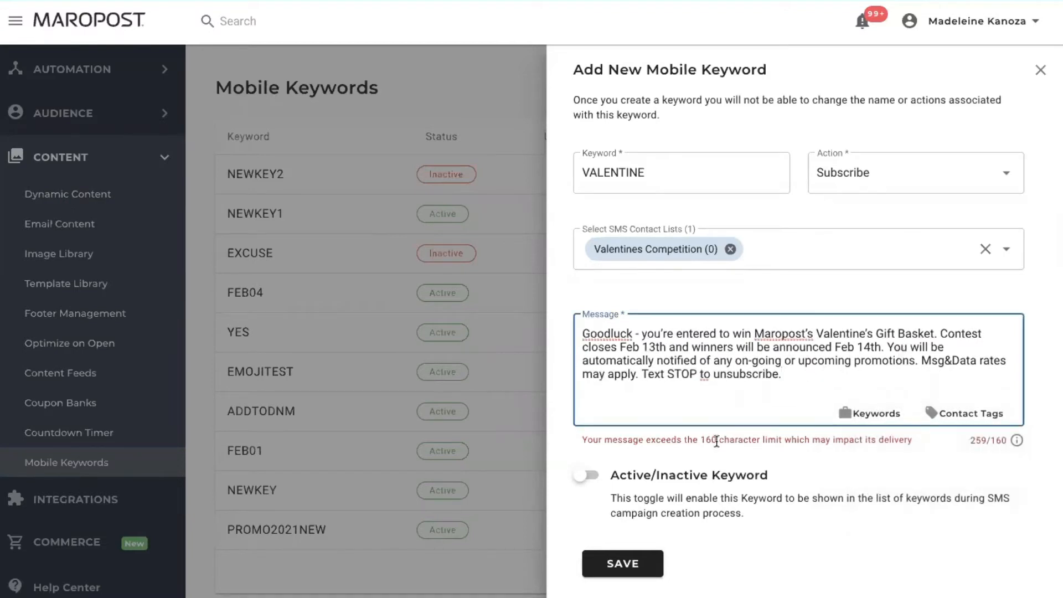
{"action": "left_click", "coordinate": [601, 482]}
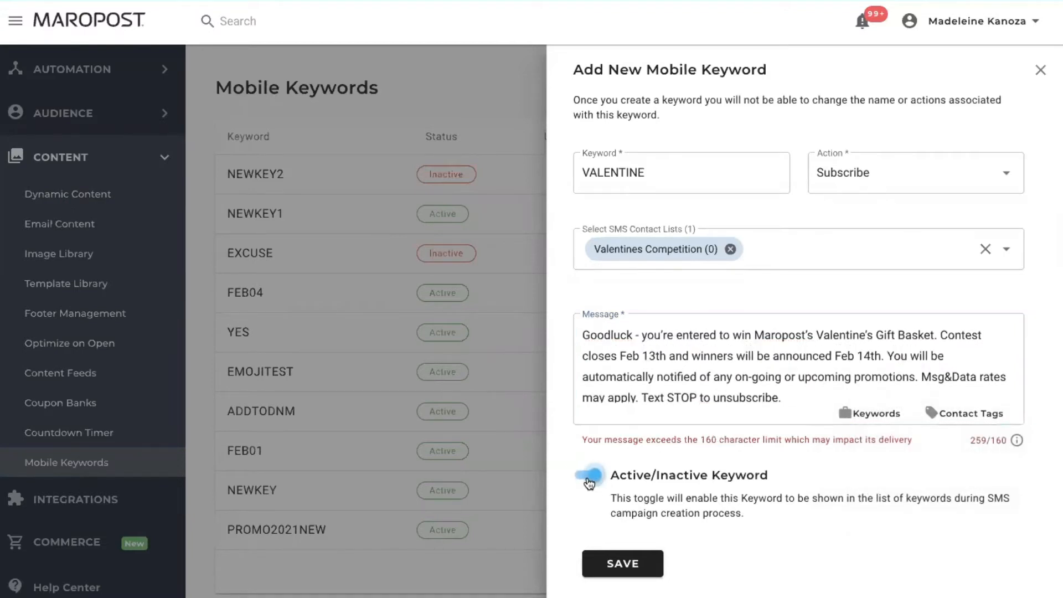
{"action": "left_click", "coordinate": [617, 570]}
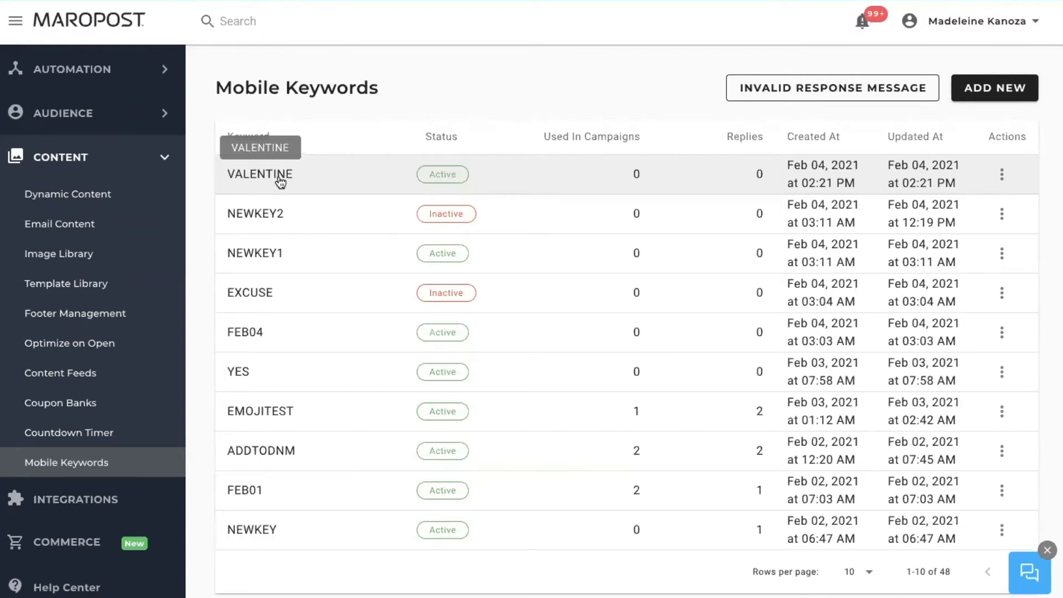
Step: Toggle the VALENTINE row's status badge from Active to Inactive
{"action": "left_click", "coordinate": [445, 175]}
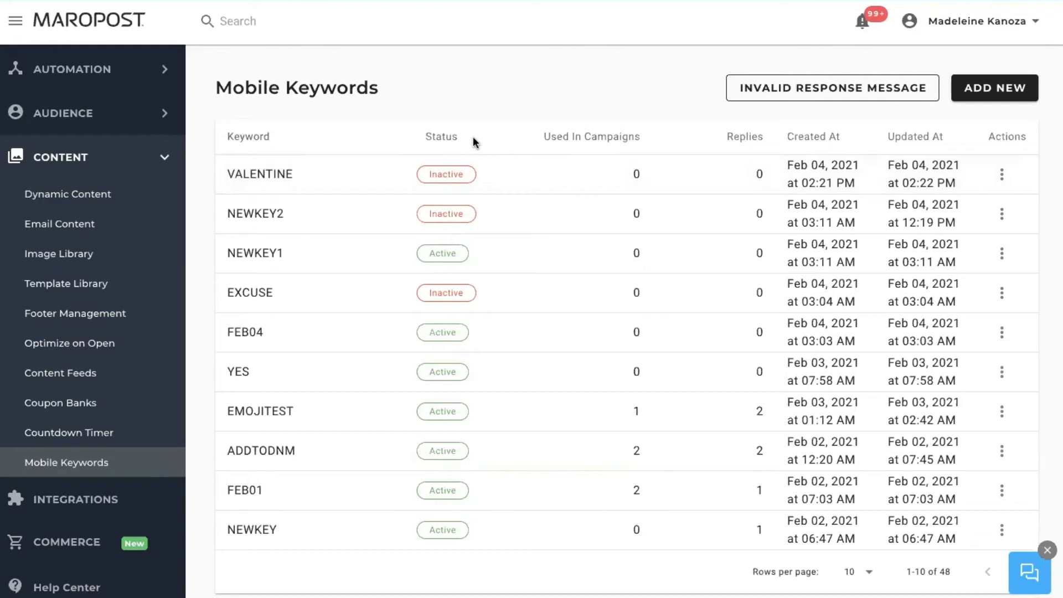
{"action": "left_click", "coordinate": [786, 99]}
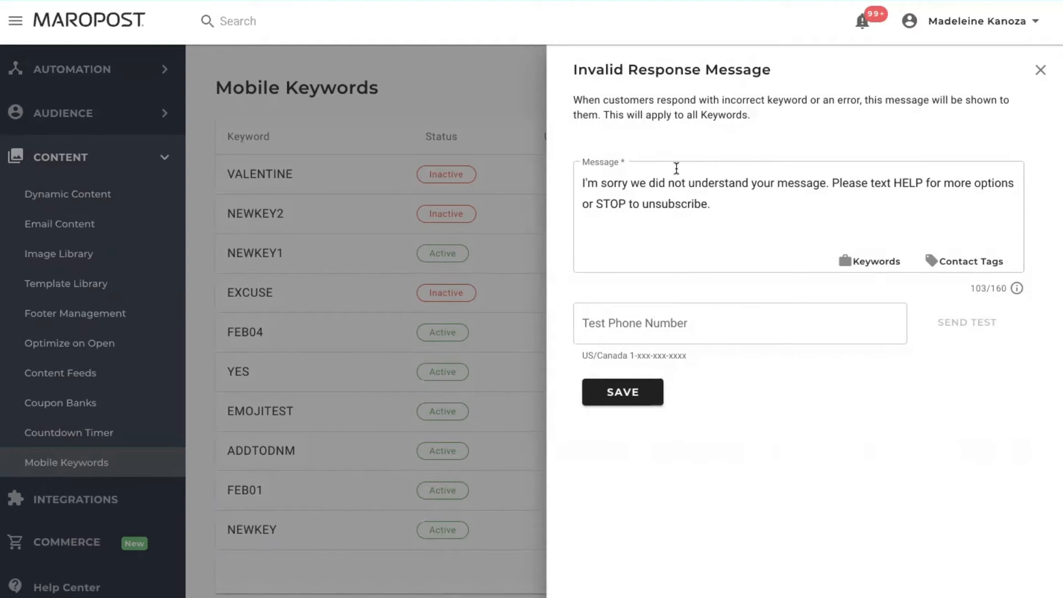
{"action": "left_click", "coordinate": [1041, 70]}
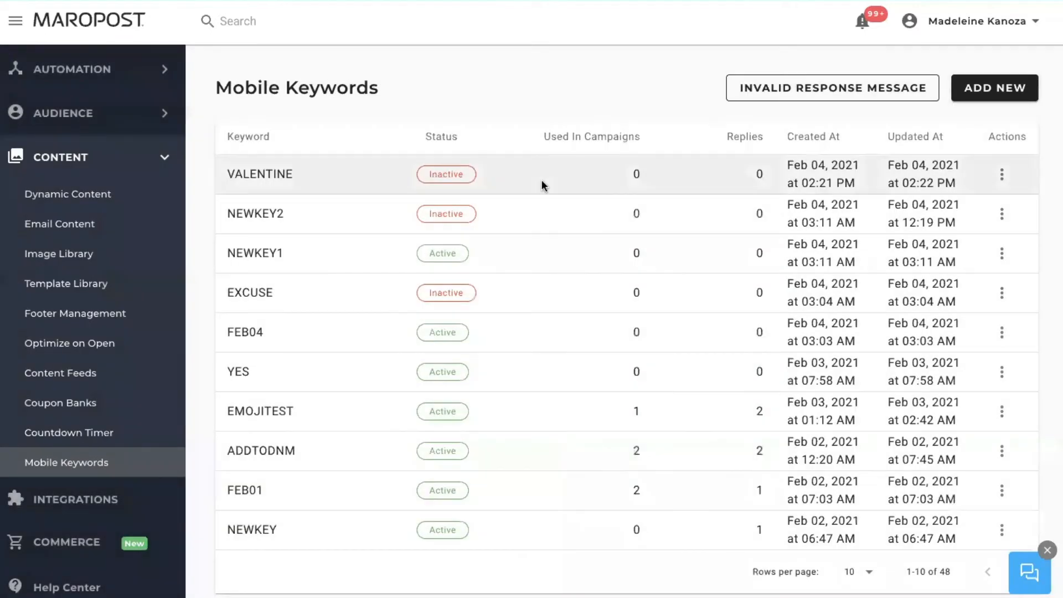
Step: Go to Campaigns > SMS Campaigns and start composing a new SMS campaign
{"action": "left_click", "coordinate": [166, 113]}
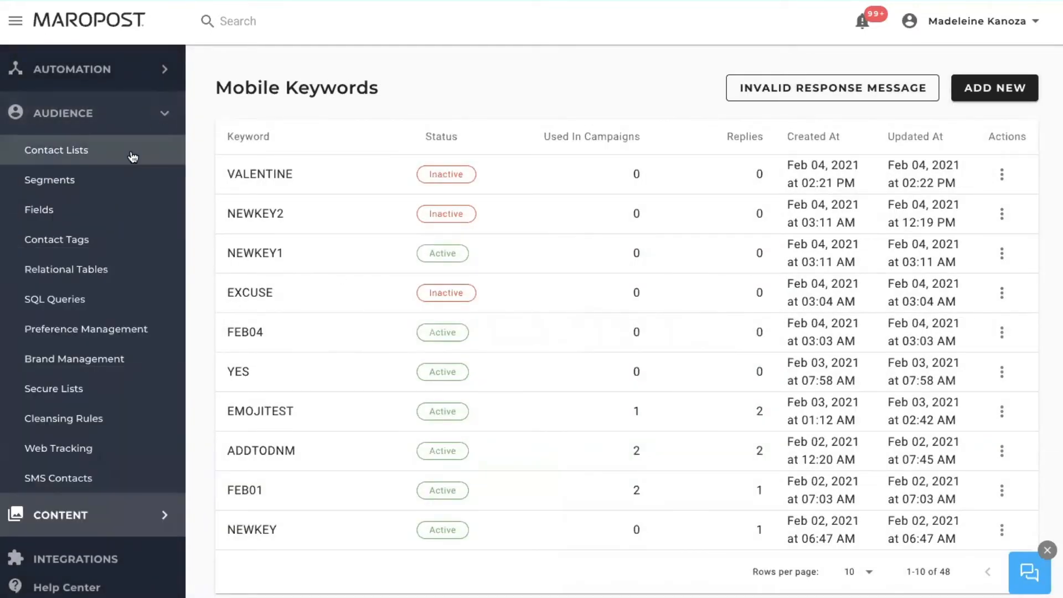
{"action": "left_click", "coordinate": [163, 112]}
{"action": "left_click", "coordinate": [158, 157]}
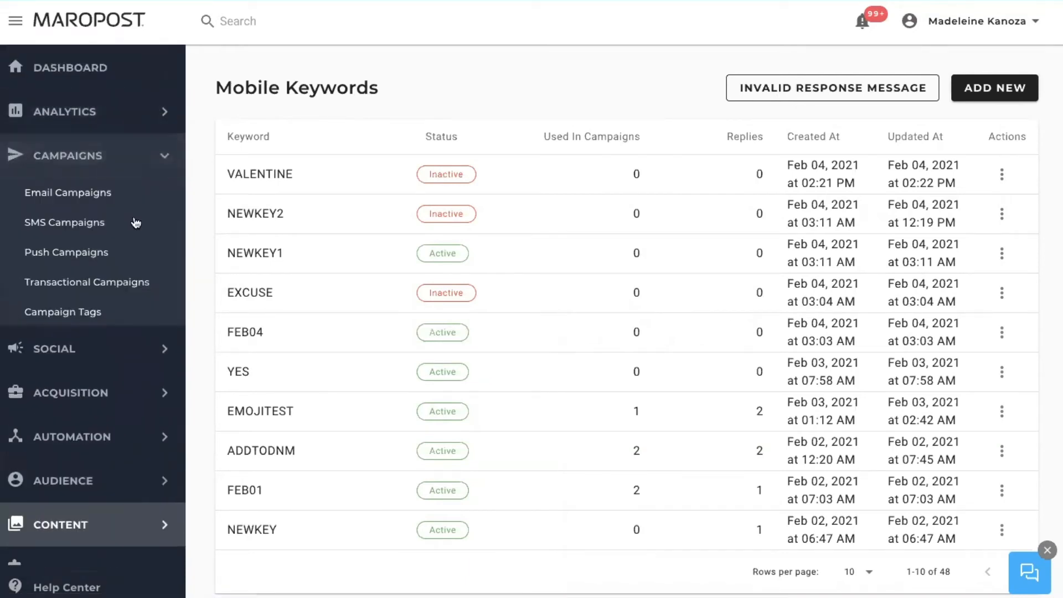
{"action": "scroll", "coordinate": [114, 318], "scroll_direction": "down", "scroll_amount": 1}
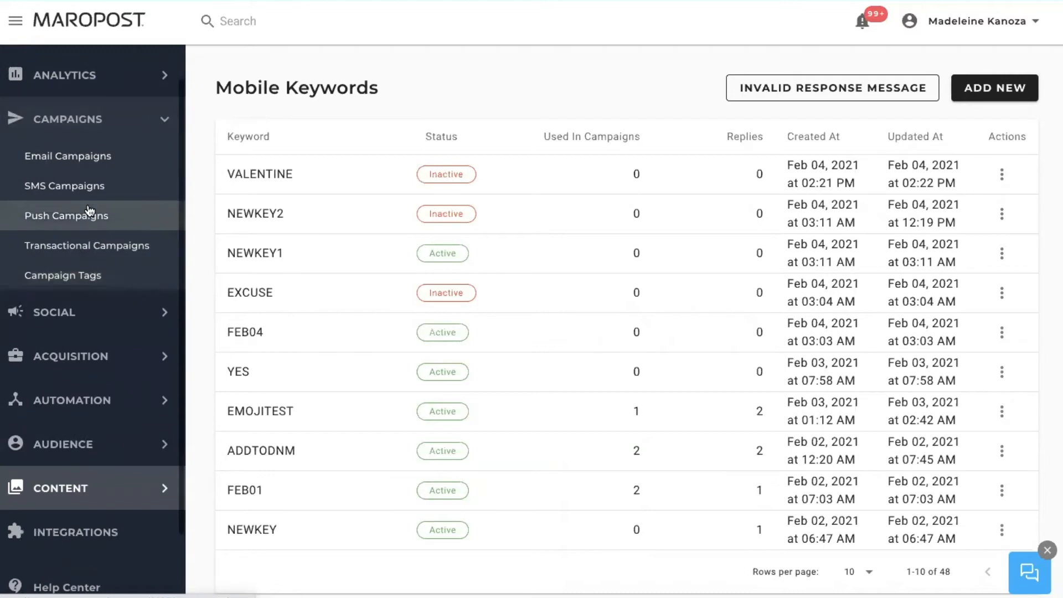
{"action": "left_click", "coordinate": [87, 186]}
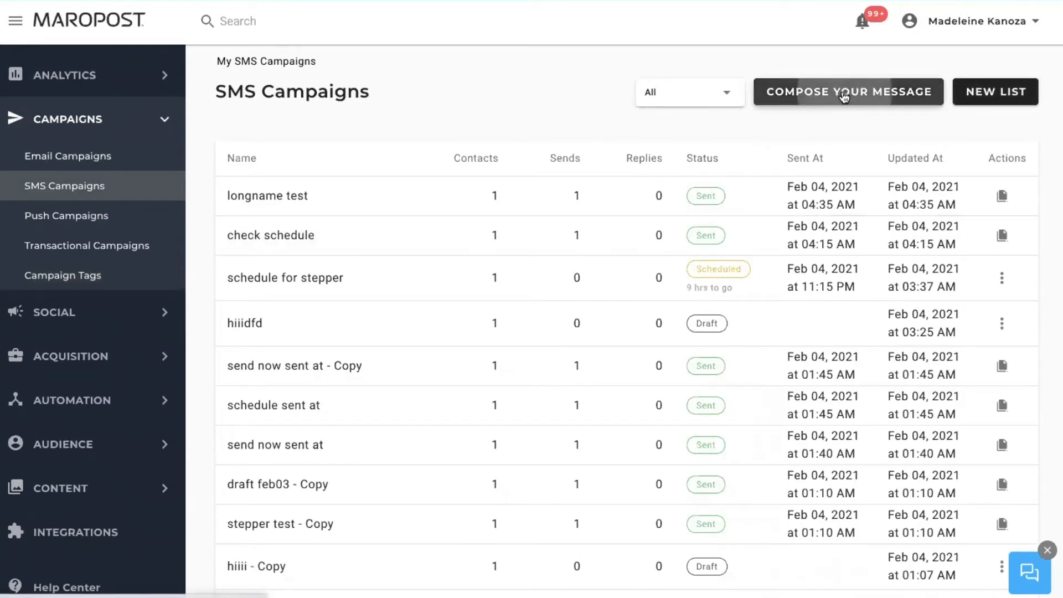
{"action": "left_click", "coordinate": [897, 94]}
Step: Name the campaign 'Valentine's Competition' and copy the Follow up SMS paragraph from the notes doc
{"action": "left_click", "coordinate": [353, 178]}
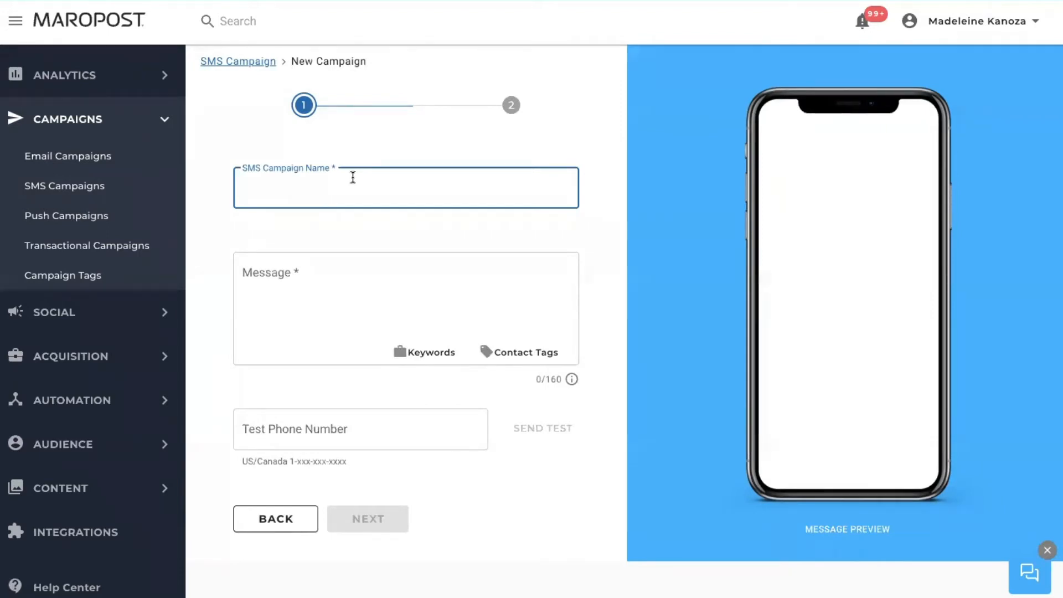
{"action": "type", "text": "Valentine's Competition"}
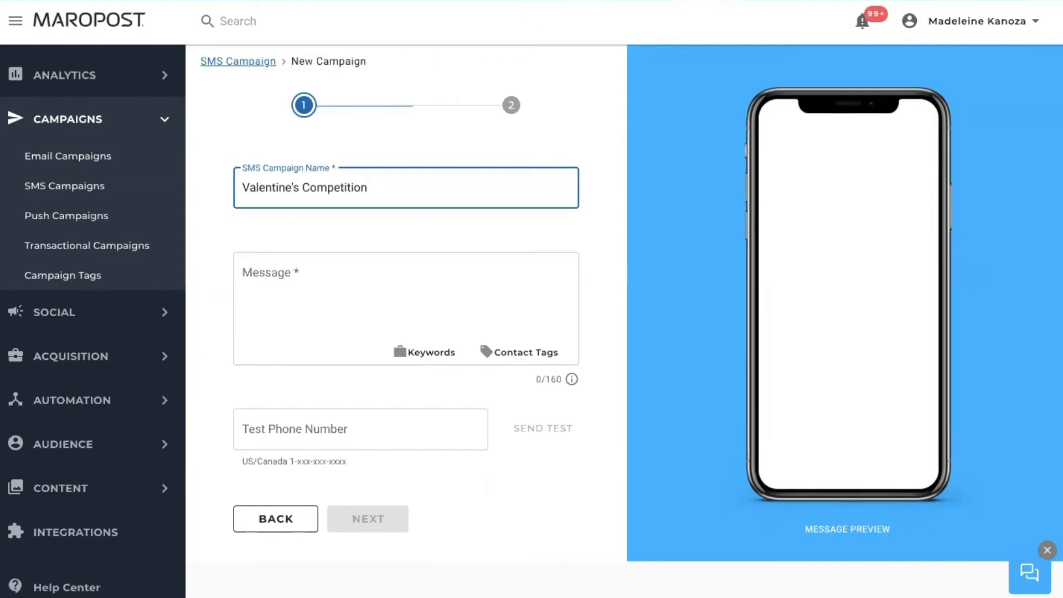
{"action": "left_click", "coordinate": [588, 1]}
{"action": "left_click", "coordinate": [478, 314]}
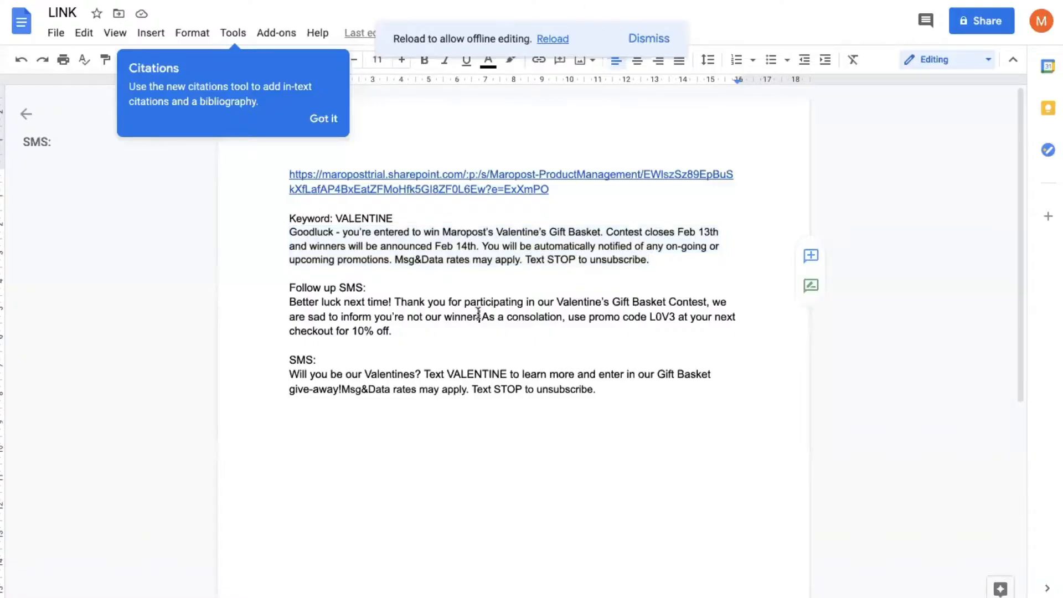
{"action": "left_click_drag", "start_coordinate": [402, 332], "coordinate": [290, 302]}
{"action": "key", "text": "ctrl+c"}
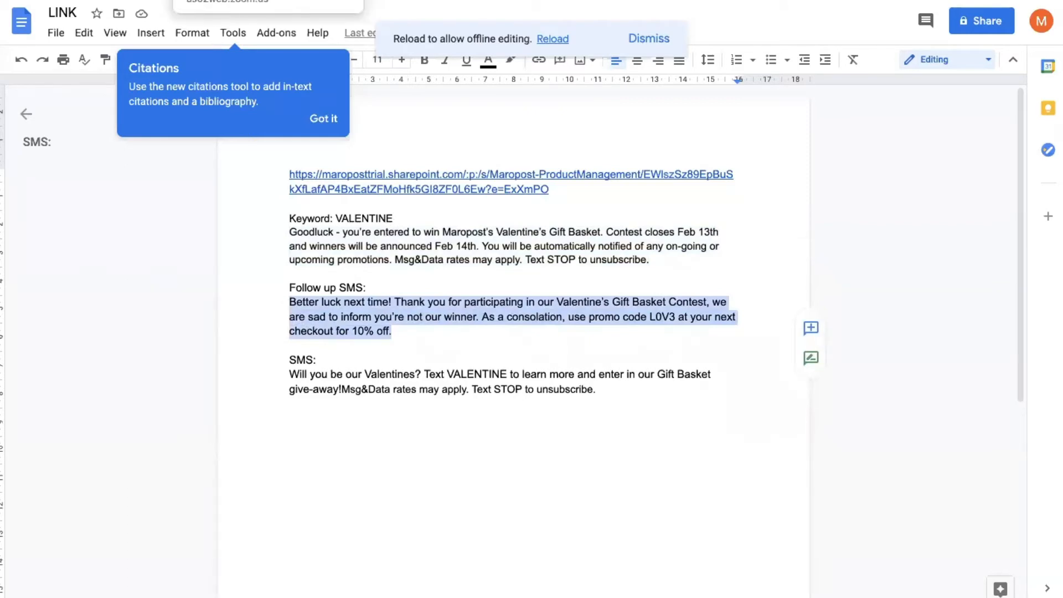
{"action": "left_click", "coordinate": [67, 1]}
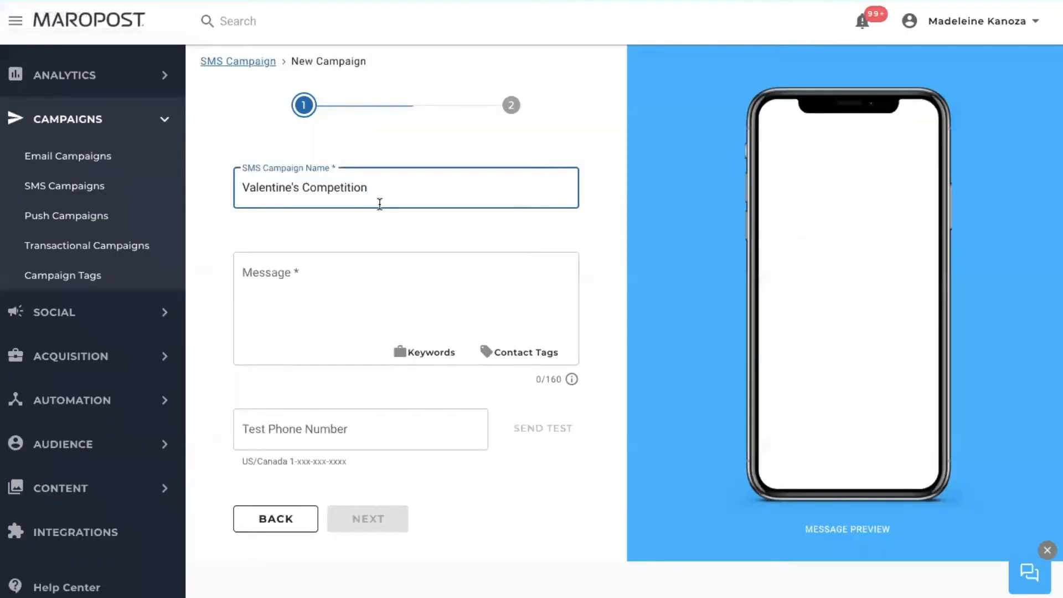
Step: Paste the 'Better luck next time!' promo code L0V3 paragraph into the campaign message
{"action": "left_click", "coordinate": [325, 258]}
{"action": "key", "text": "ctrl+v"}
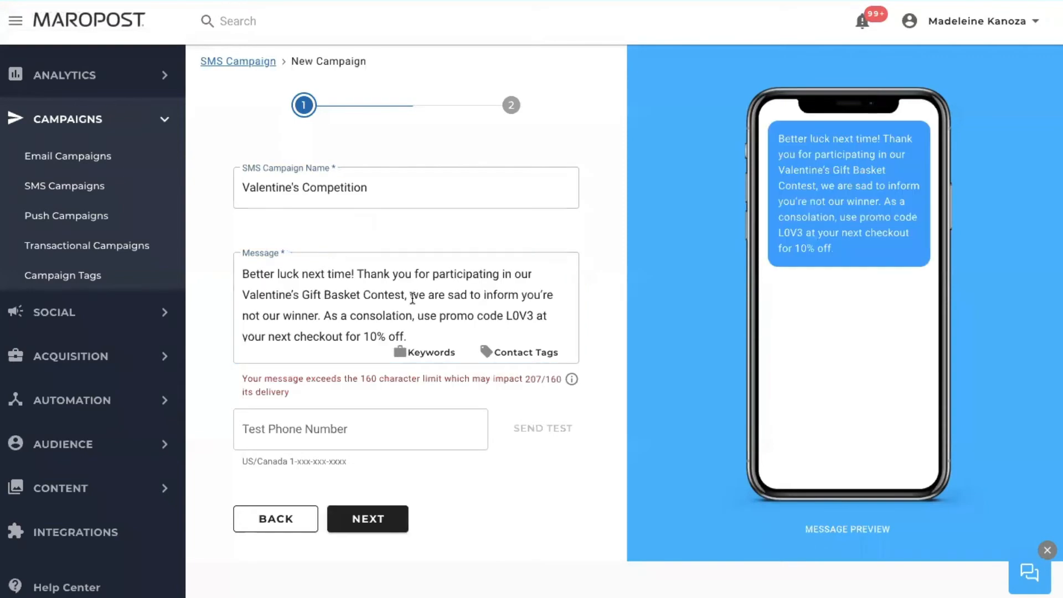
{"action": "scroll", "coordinate": [355, 290], "scroll_direction": "down", "scroll_amount": 1}
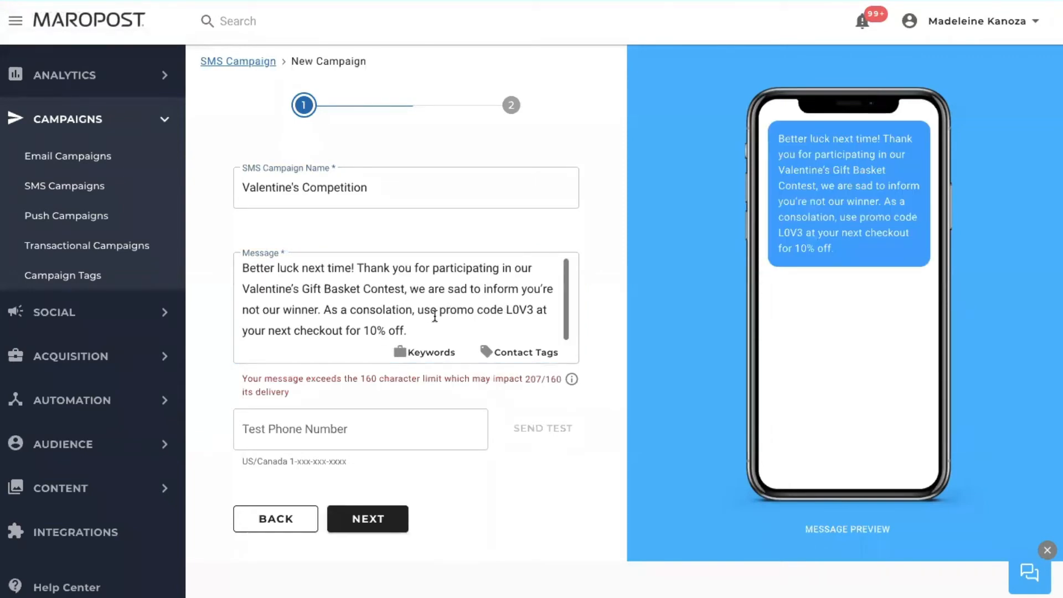
{"action": "left_click", "coordinate": [421, 352]}
{"action": "left_click", "coordinate": [387, 293]}
{"action": "left_click", "coordinate": [388, 292]}
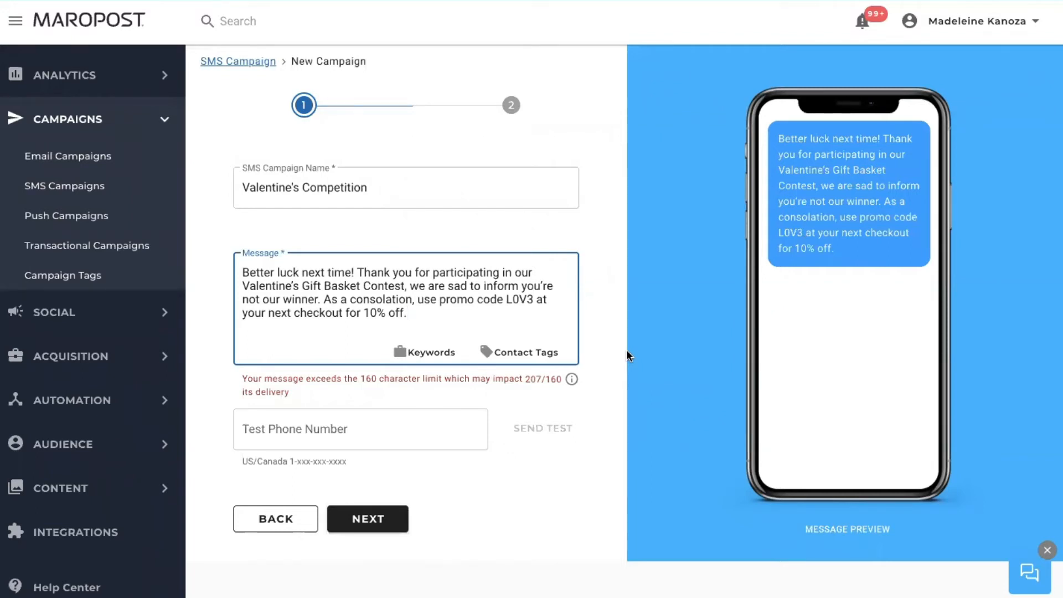
Step: Replace the message with 'Hey Subscriber, we're running competition, text VALENTINE to enter and learn more'
{"action": "left_click_drag", "start_coordinate": [416, 311], "coordinate": [227, 272]}
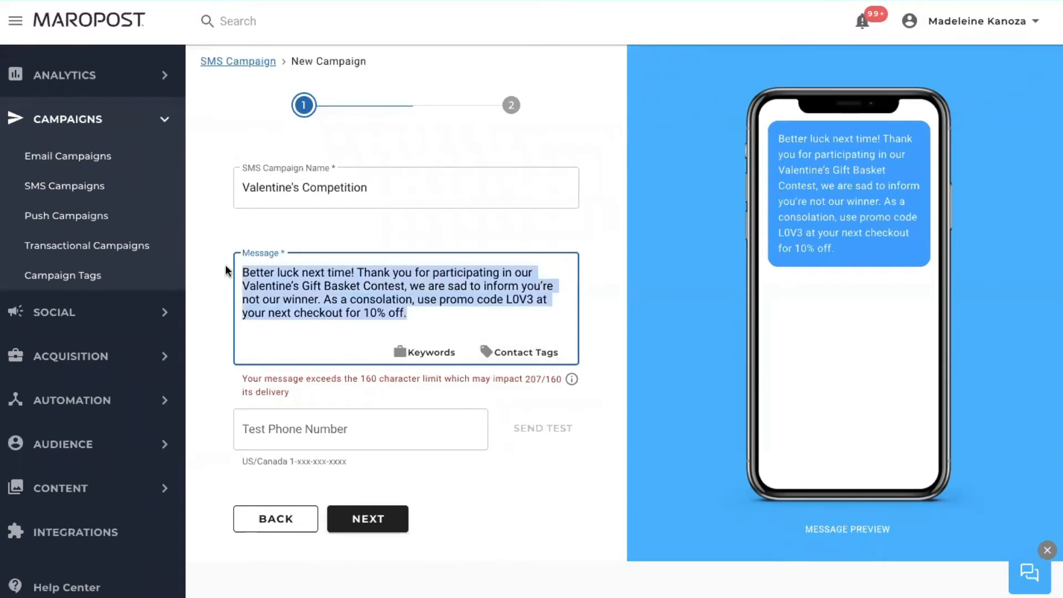
{"action": "key", "text": "BackSpace"}
{"action": "type", "text": "Hey"}
{"action": "type", "text": " Subscri"}
{"action": "type", "text": "b"}
{"action": "type", "text": "we"}
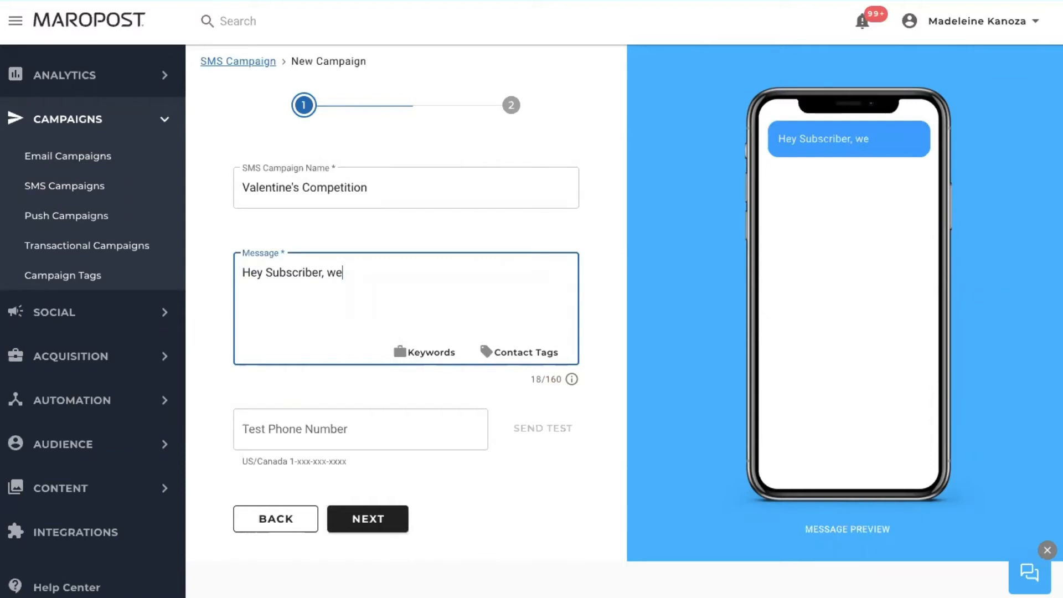
{"action": "type", "text": "'rerunning competiti"}
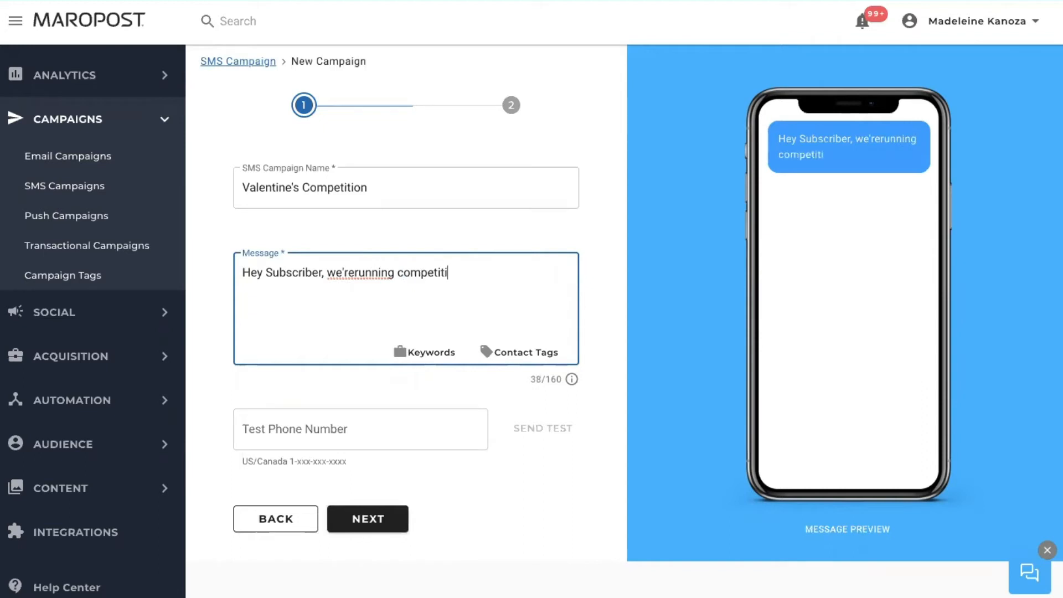
{"action": "type", "text": "on, tect"}
{"action": "key", "text": "BackSpace"}
{"action": "key", "text": "BackSpace"}
{"action": "type", "text": "xt"}
{"action": "left_click", "coordinate": [357, 273]}
{"action": "left_click", "coordinate": [490, 272]}
{"action": "type", "text": "VA"}
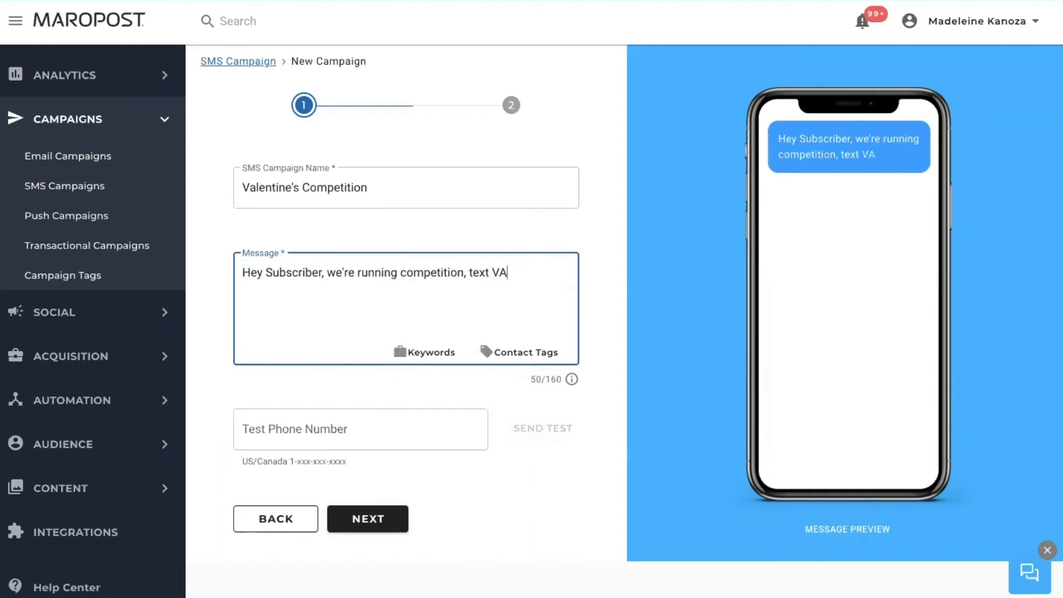
{"action": "type", "text": "LENTINE to"}
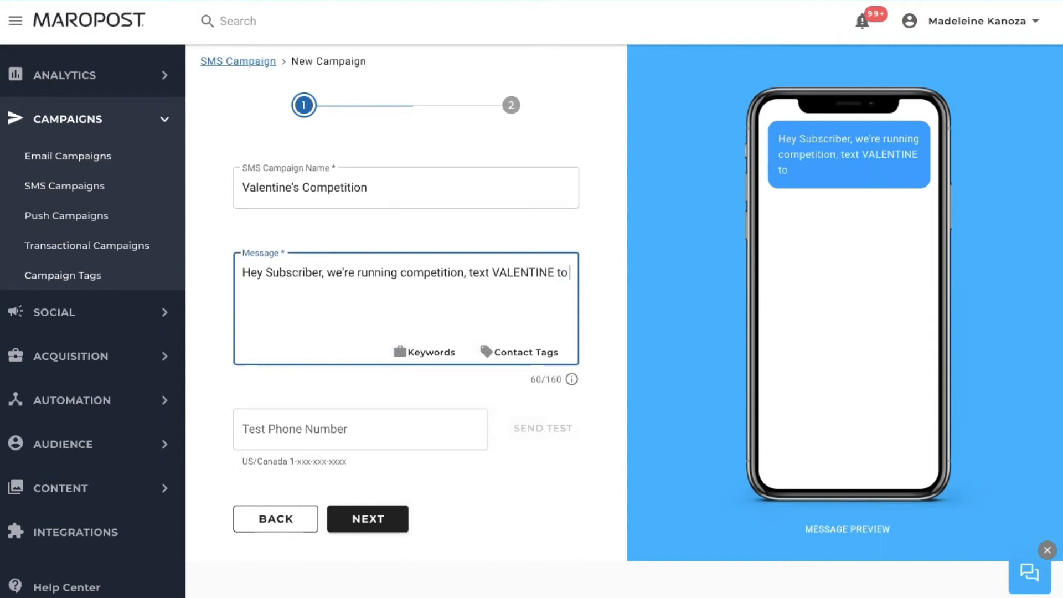
{"action": "type", "text": " enter adn"}
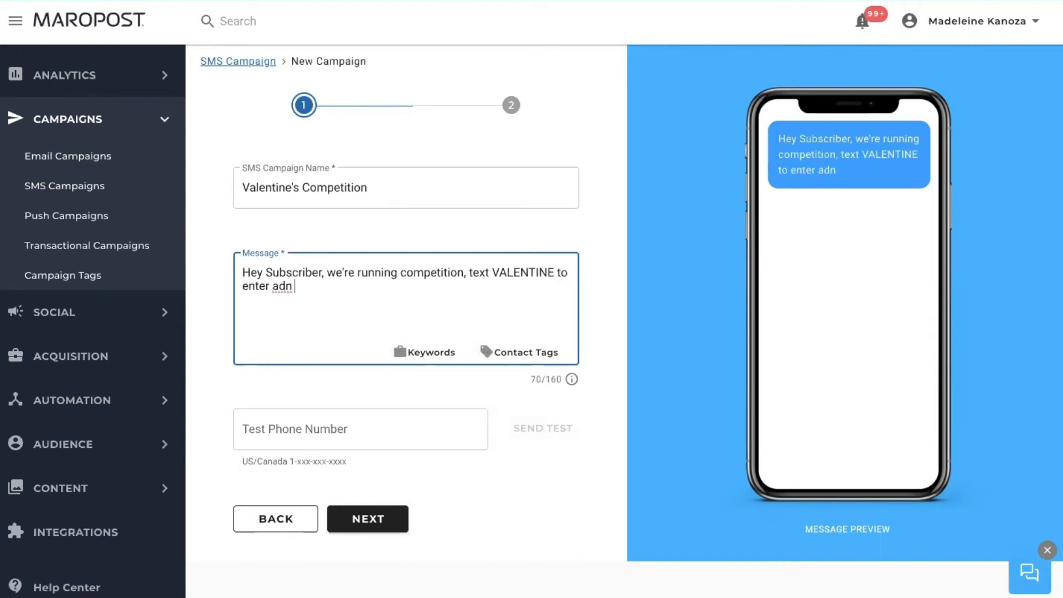
{"action": "type", "text": " learn more"}
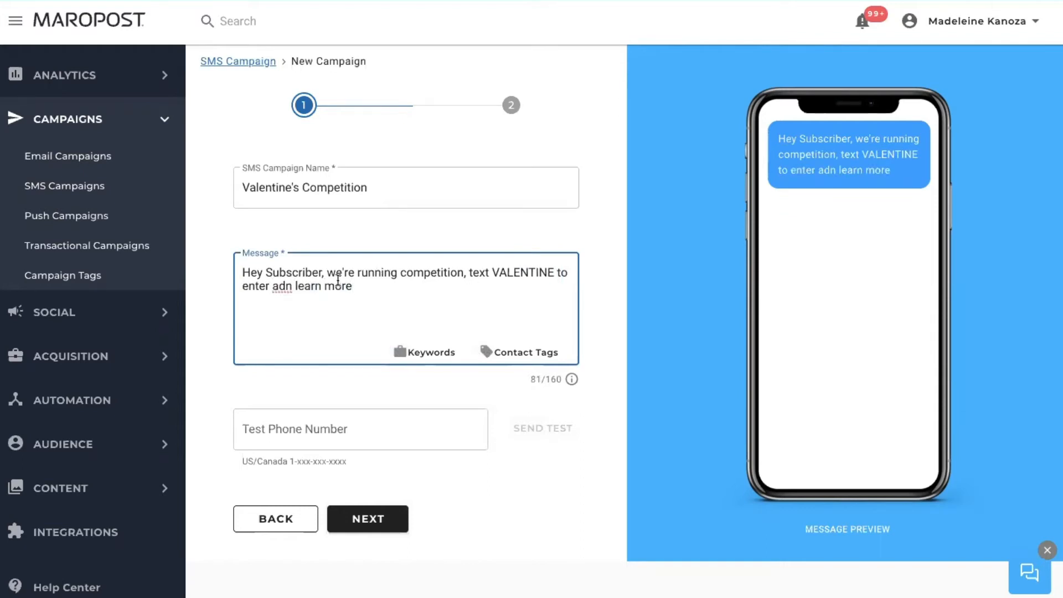
{"action": "key", "text": "BackSpace"}
{"action": "key", "text": "BackSpace"}
{"action": "type", "text": "nd"}
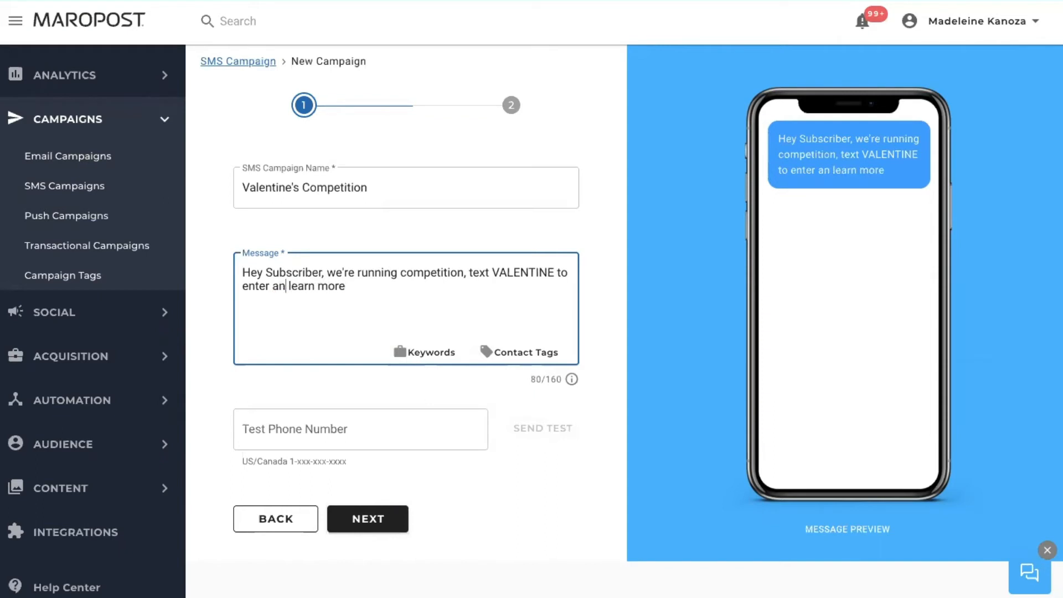
Step: Send a test SMS to a test phone number and continue to the recipients step
{"action": "left_click", "coordinate": [343, 432]}
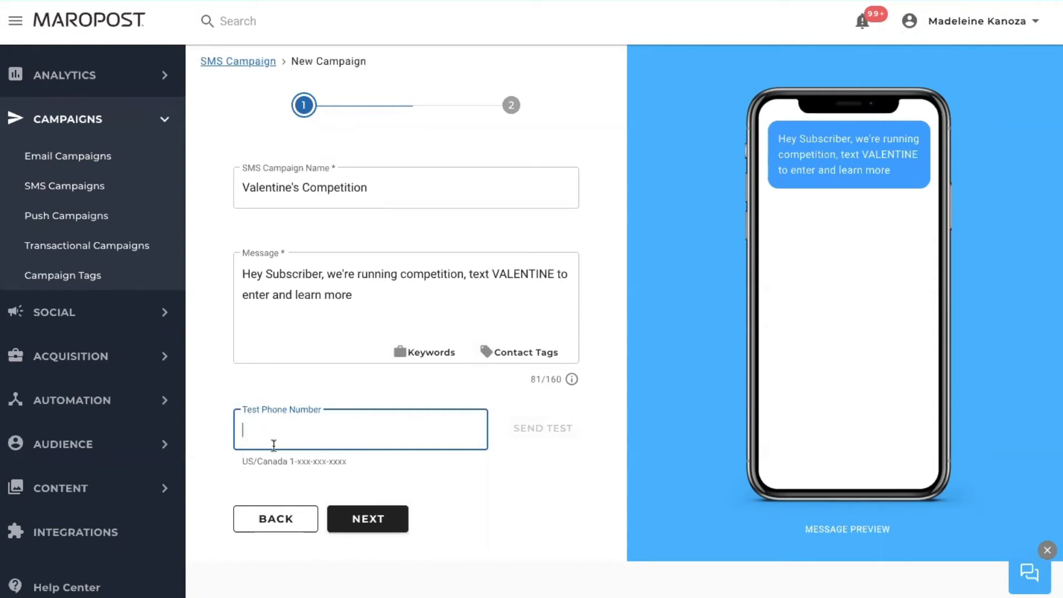
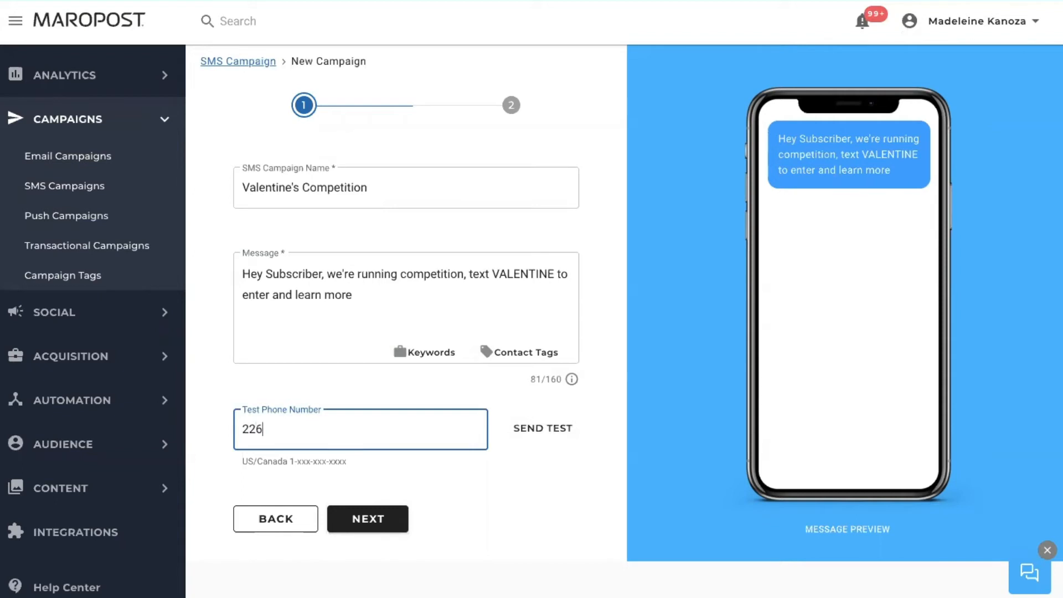
{"action": "left_click", "coordinate": [545, 436]}
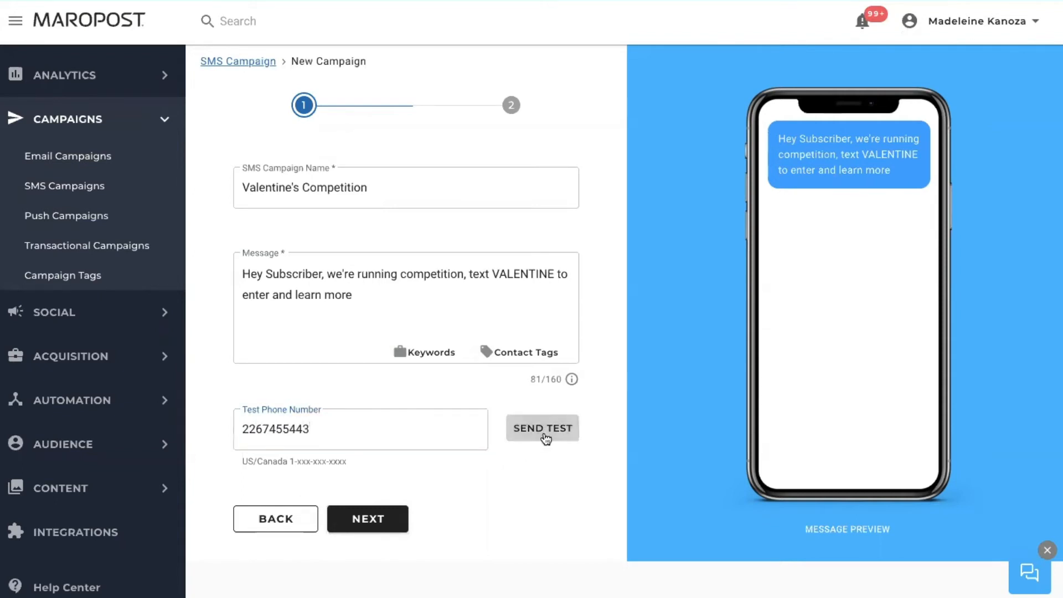
{"action": "left_click", "coordinate": [382, 522]}
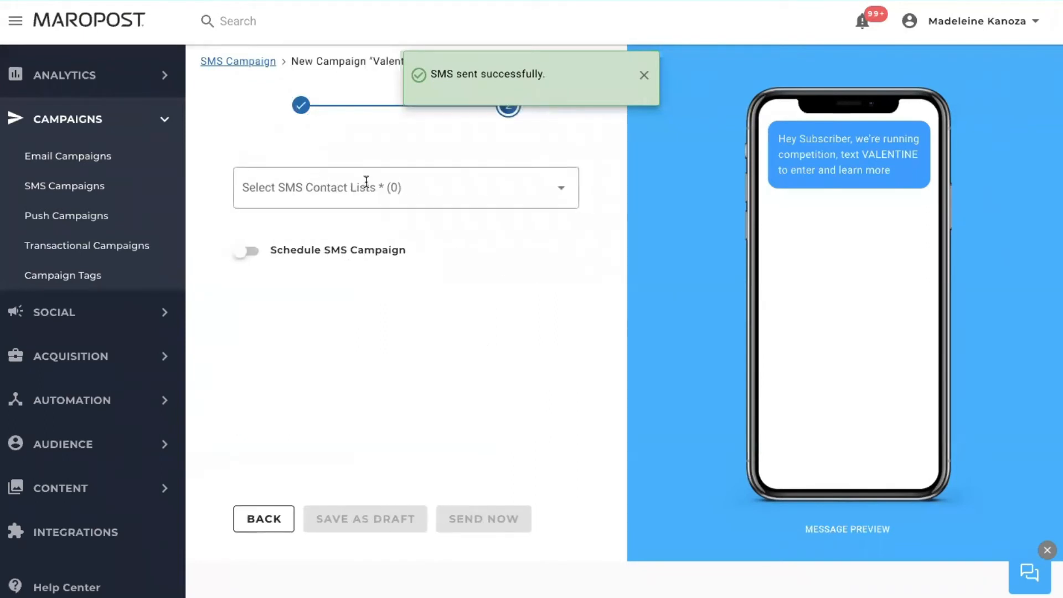
Step: Target the Valentines Competition SMS contact list
{"action": "left_click", "coordinate": [478, 178]}
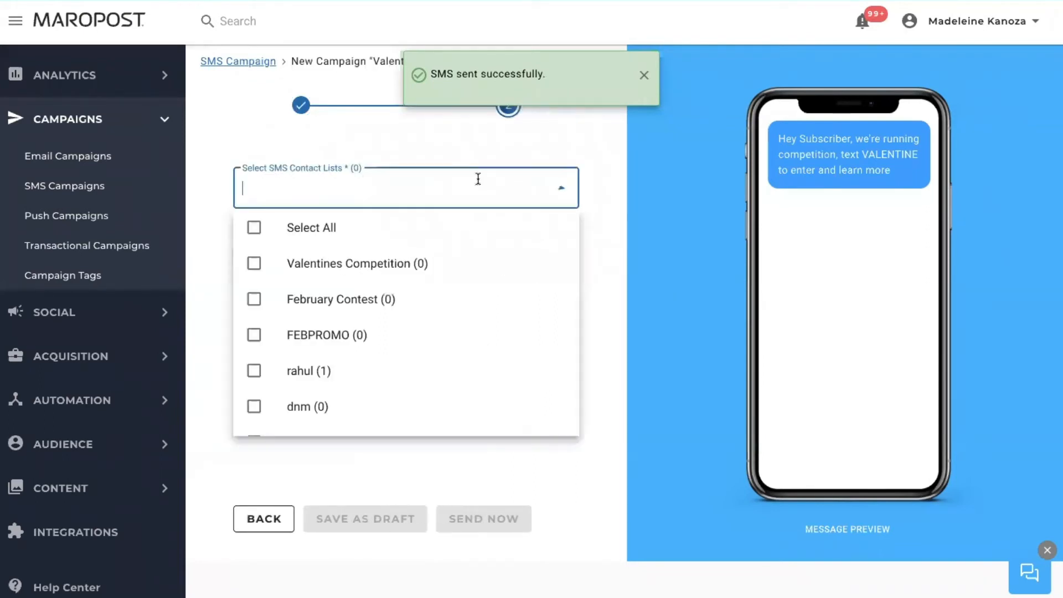
{"action": "left_click", "coordinate": [391, 277]}
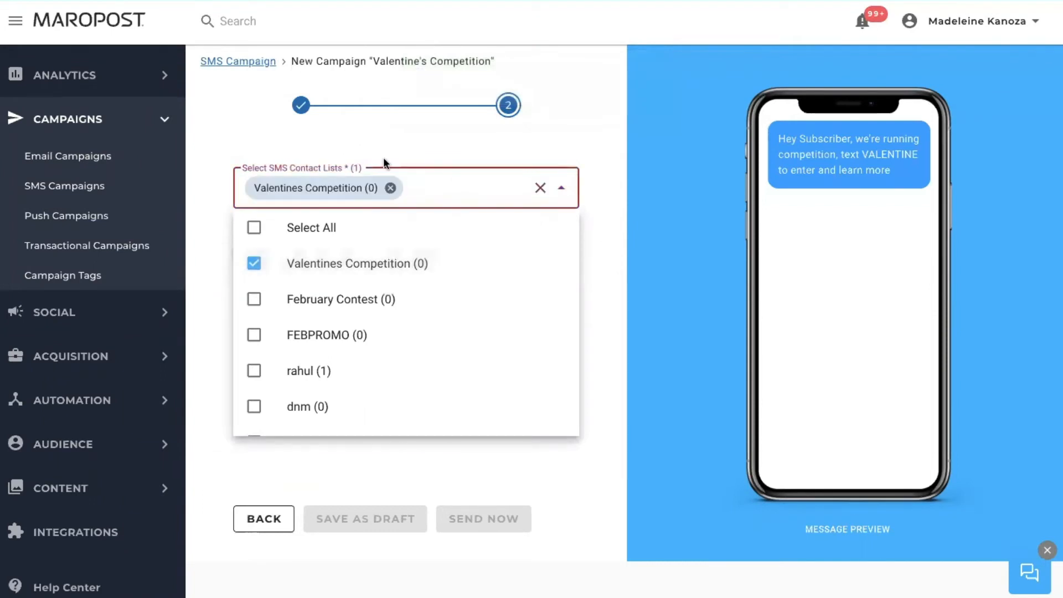
{"action": "left_click", "coordinate": [381, 137]}
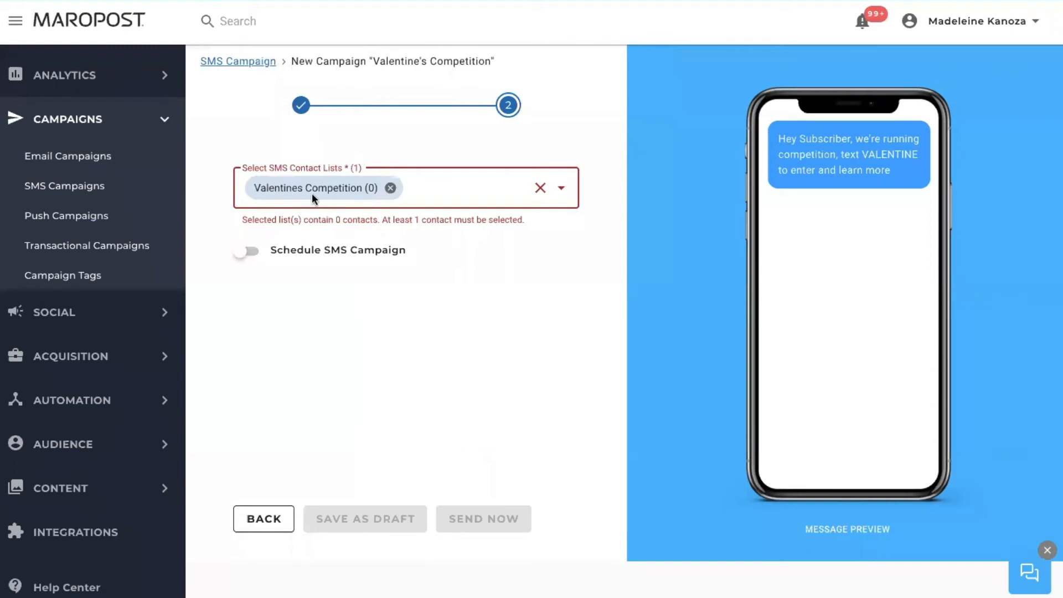
Step: Schedule the campaign for February 14, 2021 at 12:15 AM
{"action": "left_click", "coordinate": [259, 250]}
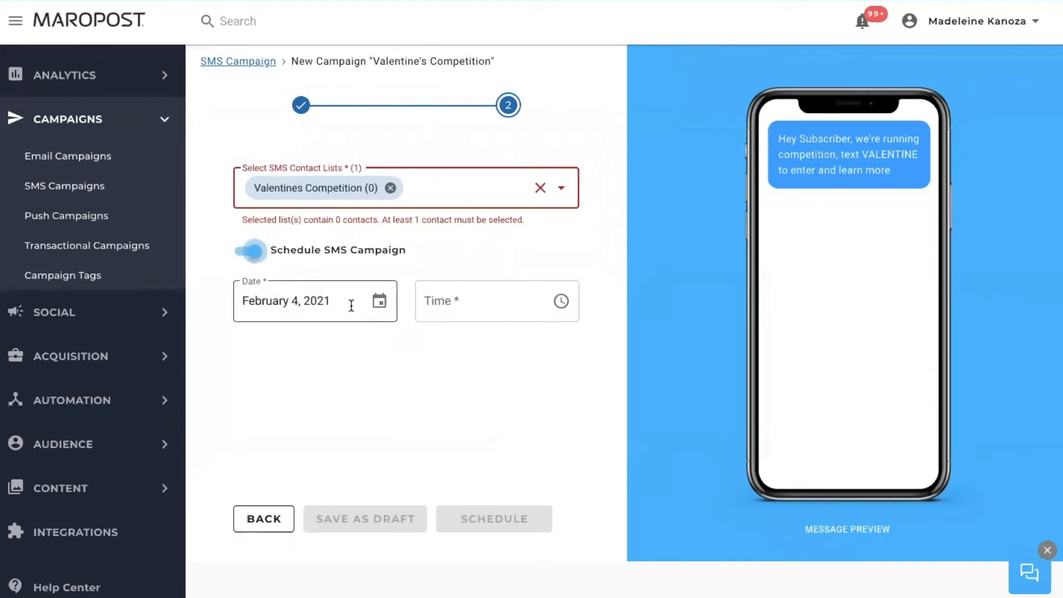
{"action": "left_click", "coordinate": [351, 303]}
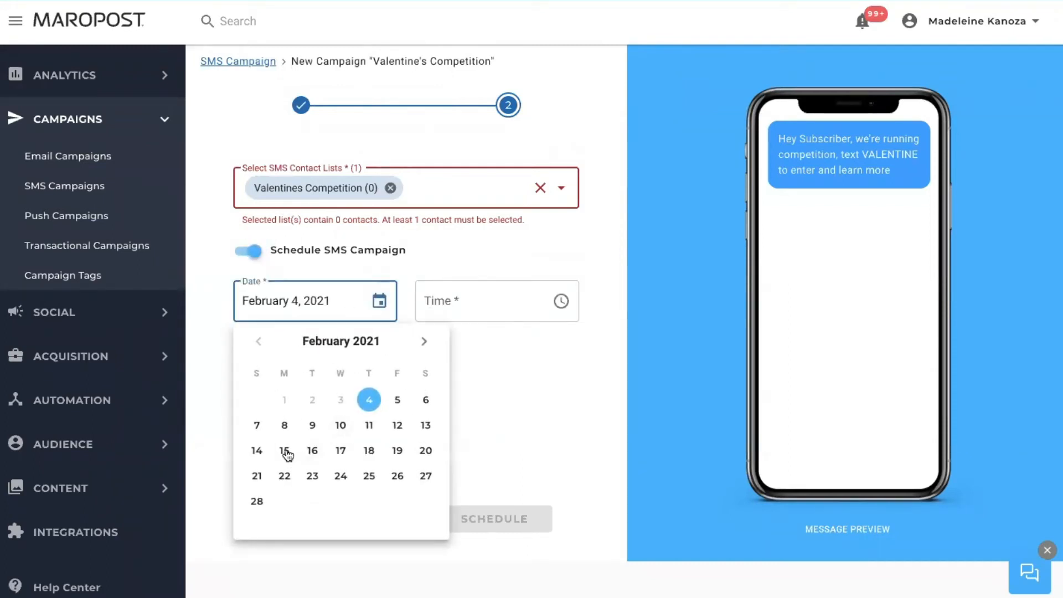
{"action": "left_click", "coordinate": [255, 453]}
{"action": "left_click", "coordinate": [460, 301]}
{"action": "left_click", "coordinate": [466, 373]}
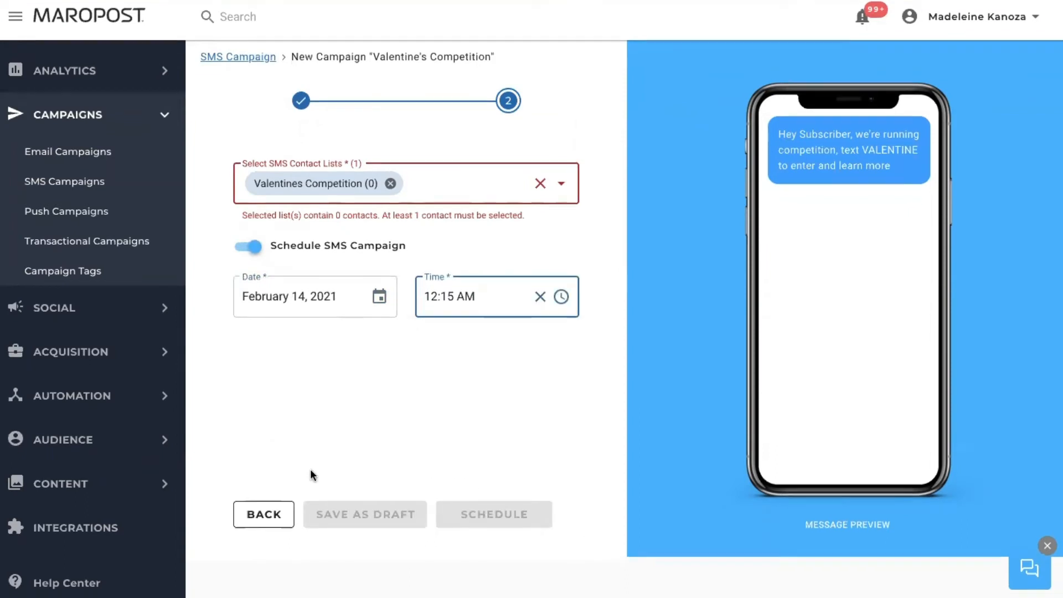